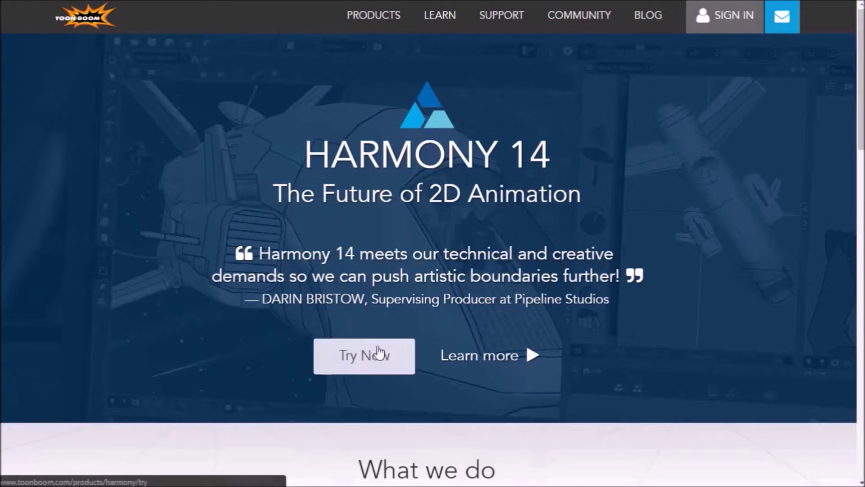
- Go from the Harmony 14 home page to the Try Now page
{"action": "left_click", "coordinate": [377, 355]}
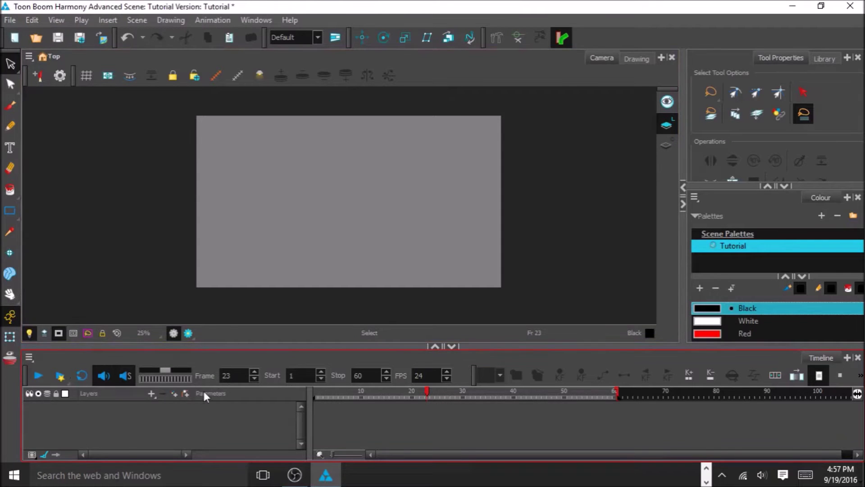
- Add a Colour-Card layer to the scene
{"action": "left_click", "coordinate": [151, 394]}
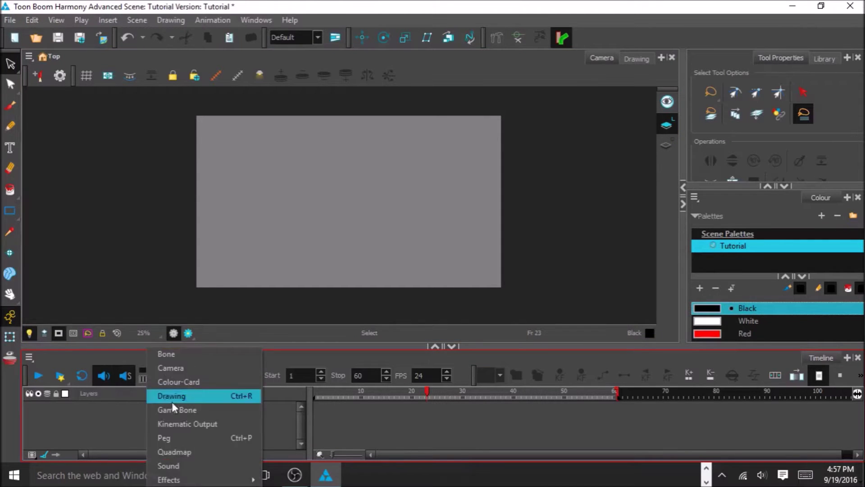
{"action": "left_click", "coordinate": [186, 382]}
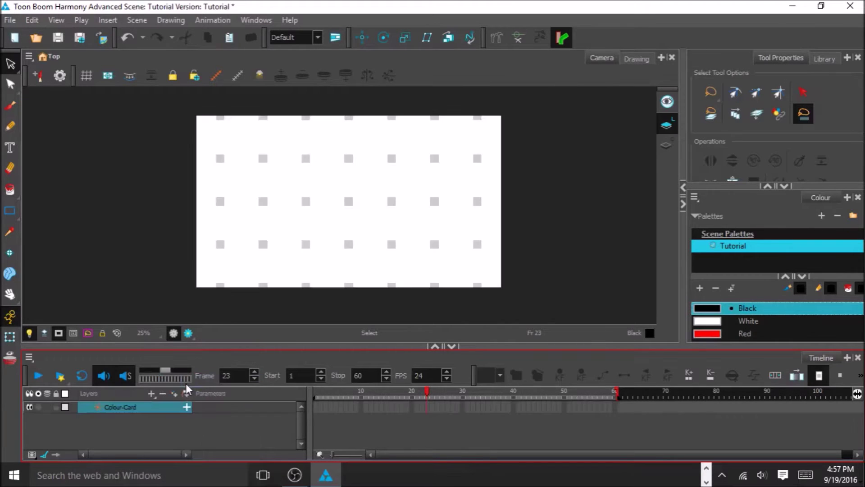
{"action": "left_click", "coordinate": [163, 417]}
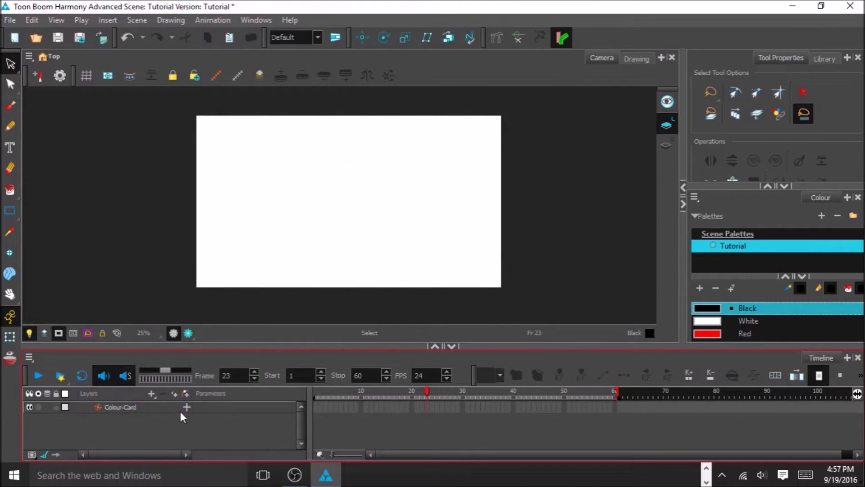
- Change the Colour-Card layer's colour from white to solid black in Layer Properties
{"action": "right_click", "coordinate": [163, 406]}
{"action": "left_click", "coordinate": [205, 269]}
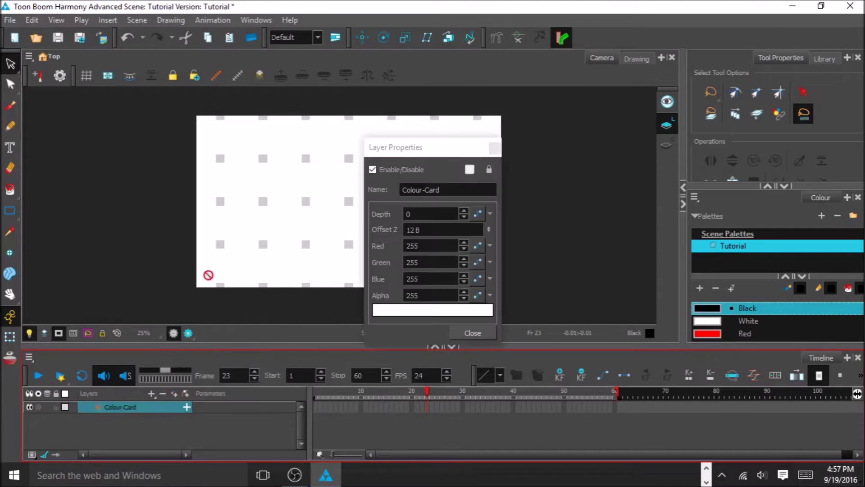
{"action": "left_click", "coordinate": [420, 310]}
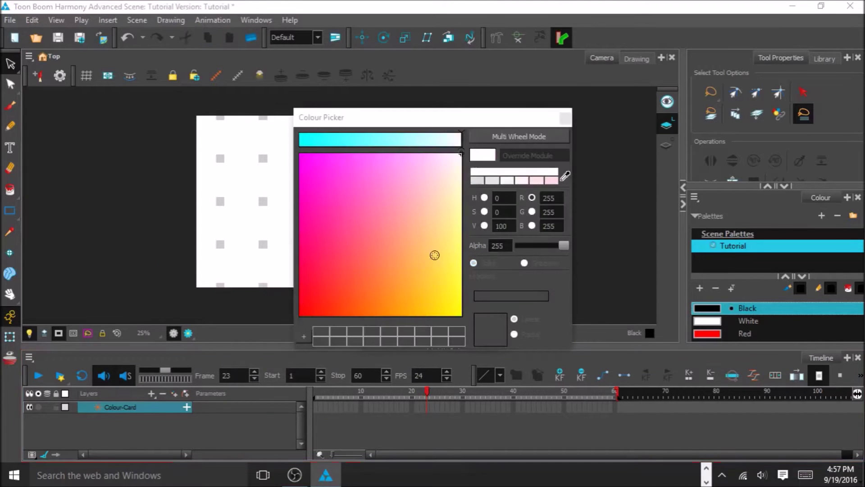
{"action": "left_click_drag", "start_coordinate": [431, 207], "coordinate": [245, 341]}
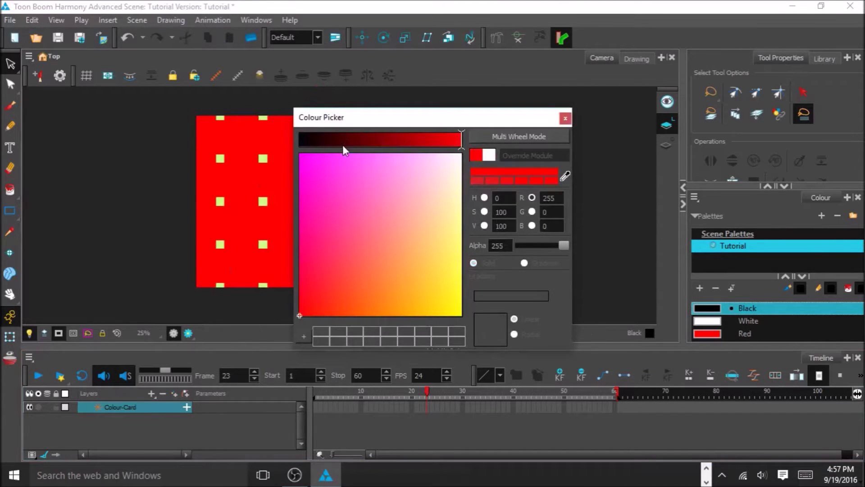
{"action": "left_click_drag", "start_coordinate": [343, 144], "coordinate": [267, 158]}
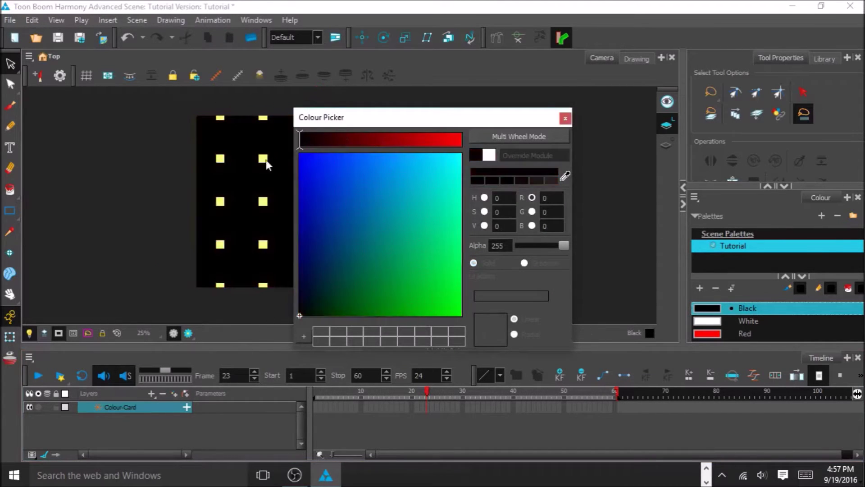
{"action": "left_click", "coordinate": [565, 119]}
{"action": "left_click", "coordinate": [483, 331]}
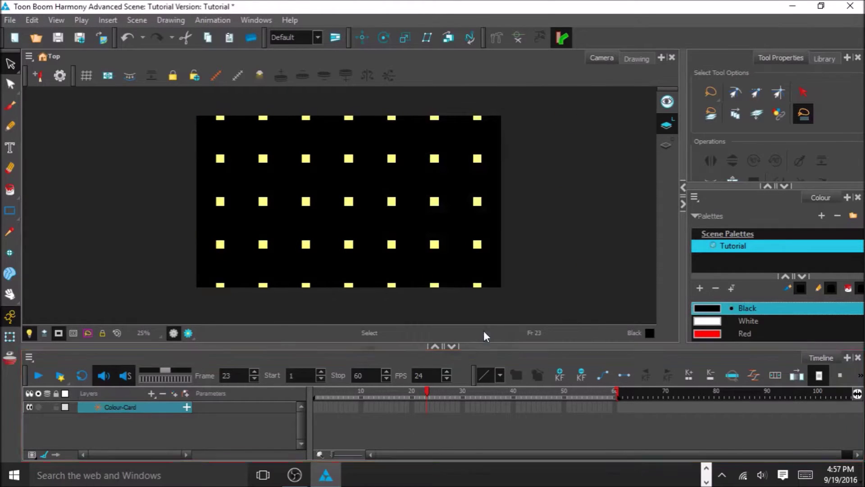
- Add a new drawing layer named Red
{"action": "left_click", "coordinate": [178, 423]}
{"action": "left_click", "coordinate": [151, 394]}
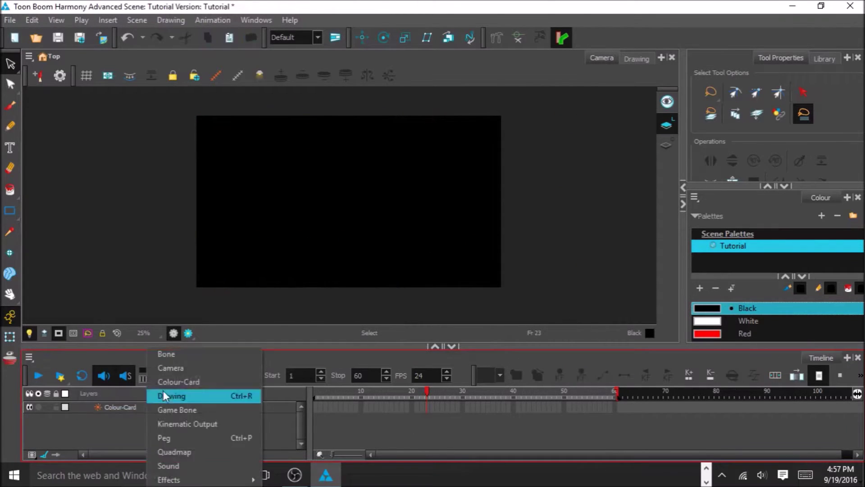
{"action": "left_click", "coordinate": [182, 396]}
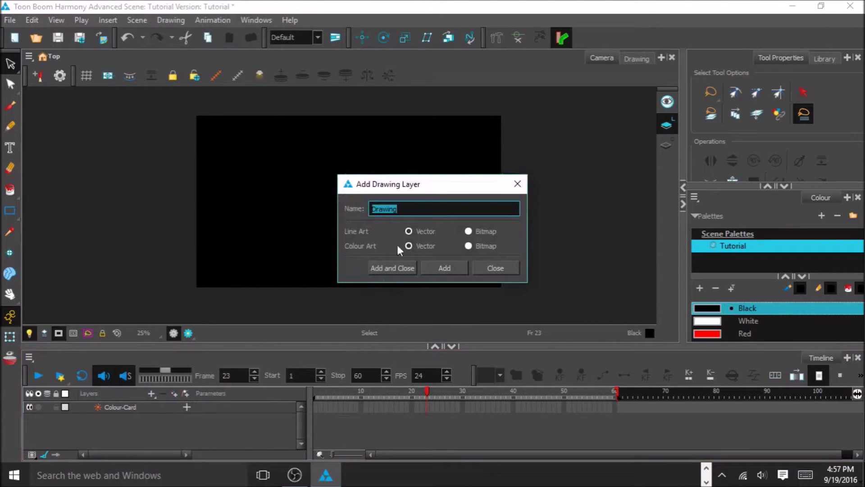
{"action": "key", "text": "BackSpace"}
{"action": "type", "text": "Red"}
{"action": "left_click", "coordinate": [394, 264]}
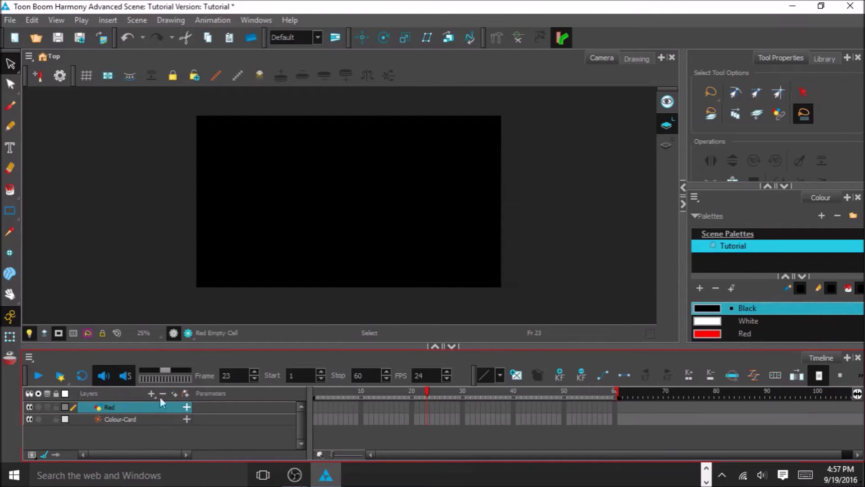
- At frame 1, draw a rectangle larger than the camera frame and fill it red
{"action": "left_click", "coordinate": [315, 404]}
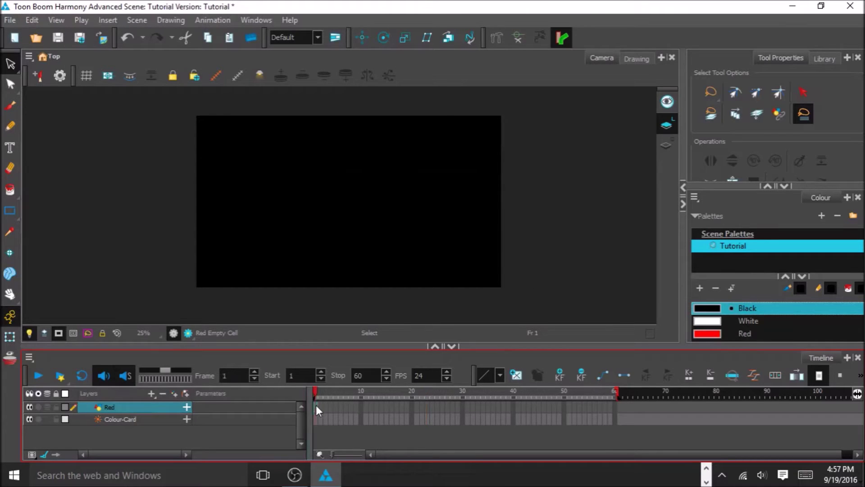
{"action": "left_click", "coordinate": [58, 334]}
{"action": "scroll", "coordinate": [319, 245], "scroll_direction": "down", "scroll_amount": 1}
{"action": "left_click", "coordinate": [743, 333]}
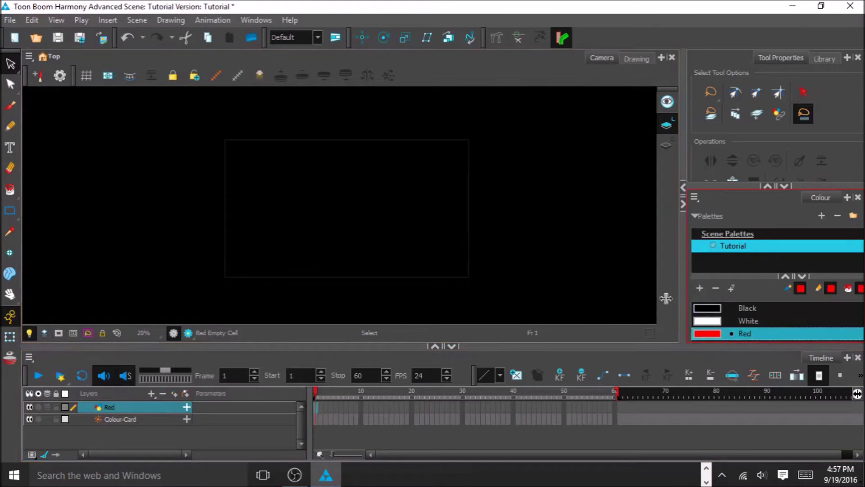
{"action": "left_click", "coordinate": [11, 209]}
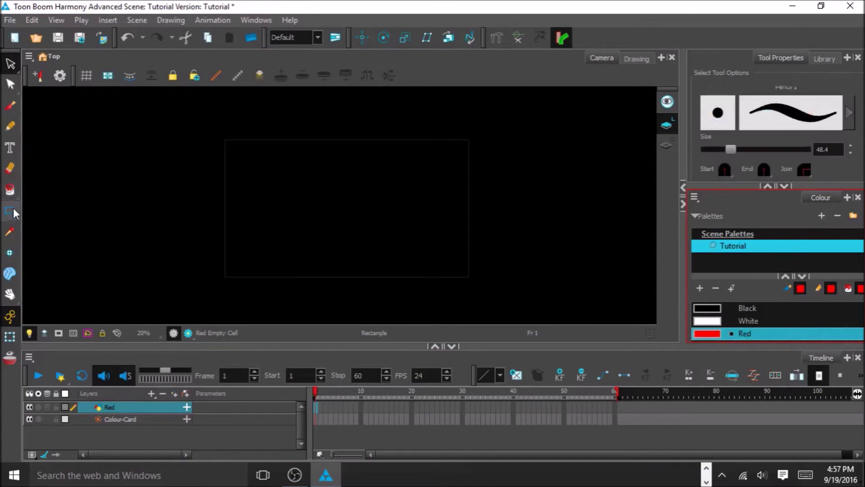
{"action": "mouse_move", "coordinate": [198, 128]}
{"action": "left_mouse_down"}
{"action": "mouse_move", "coordinate": [419, 269]}
{"action": "mouse_move", "coordinate": [492, 294]}
{"action": "left_mouse_up"}
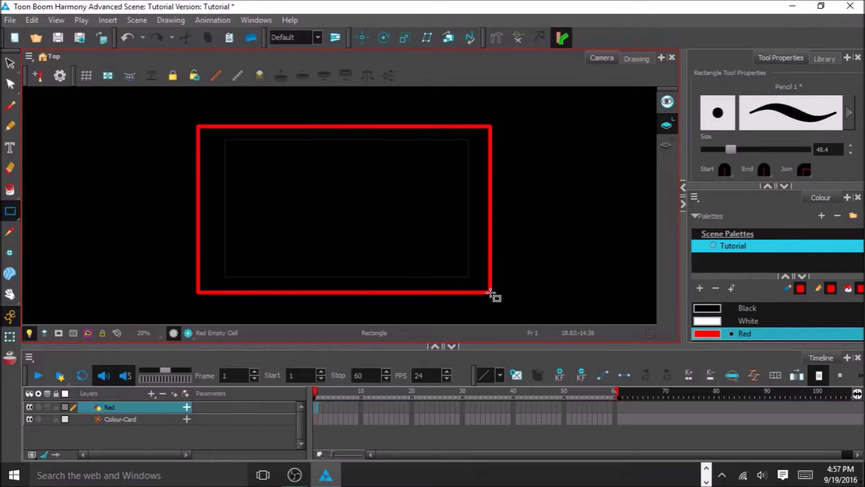
{"action": "left_click", "coordinate": [10, 190]}
{"action": "left_click", "coordinate": [212, 184]}
- Delete the rectangle's outline and move the red fill below the camera frame
{"action": "left_click", "coordinate": [11, 60]}
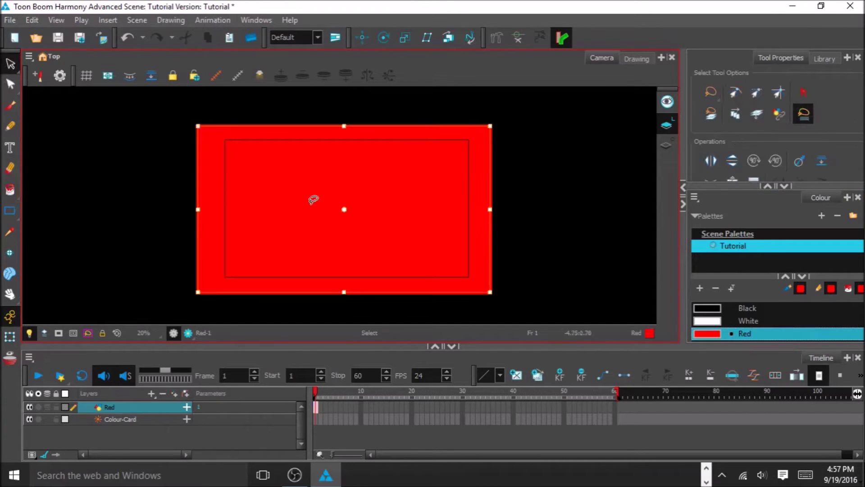
{"action": "left_click_drag", "start_coordinate": [313, 199], "coordinate": [291, 316]}
{"action": "left_click", "coordinate": [355, 126]}
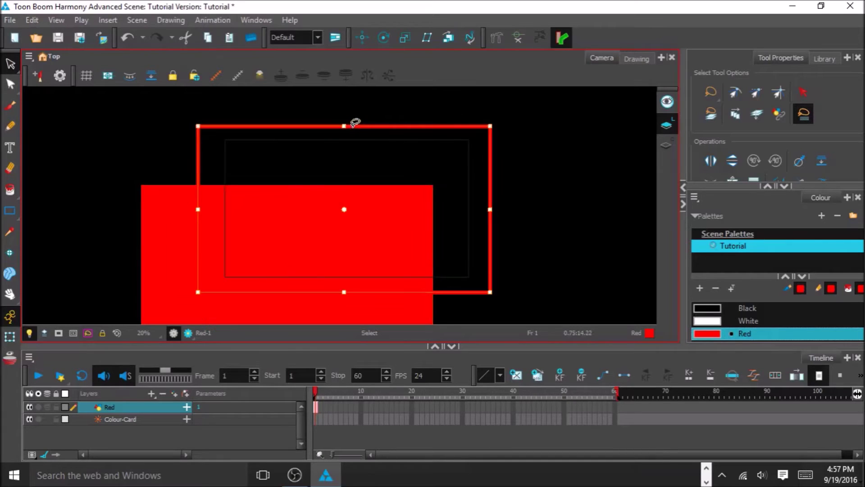
{"action": "key", "text": "Delete"}
{"action": "left_click", "coordinate": [359, 226]}
{"action": "scroll", "coordinate": [492, 126], "scroll_direction": "down", "scroll_amount": 2}
{"action": "scroll", "coordinate": [469, 180], "scroll_direction": "up", "scroll_amount": 1}
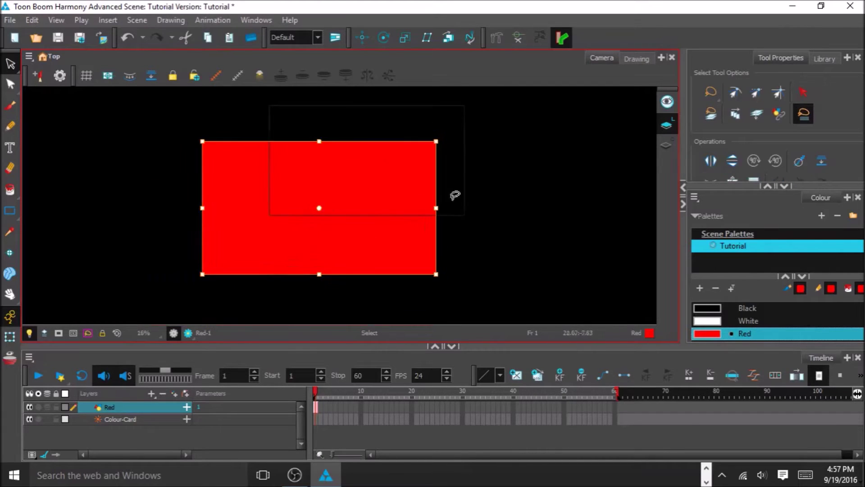
{"action": "left_click_drag", "start_coordinate": [351, 226], "coordinate": [400, 303]}
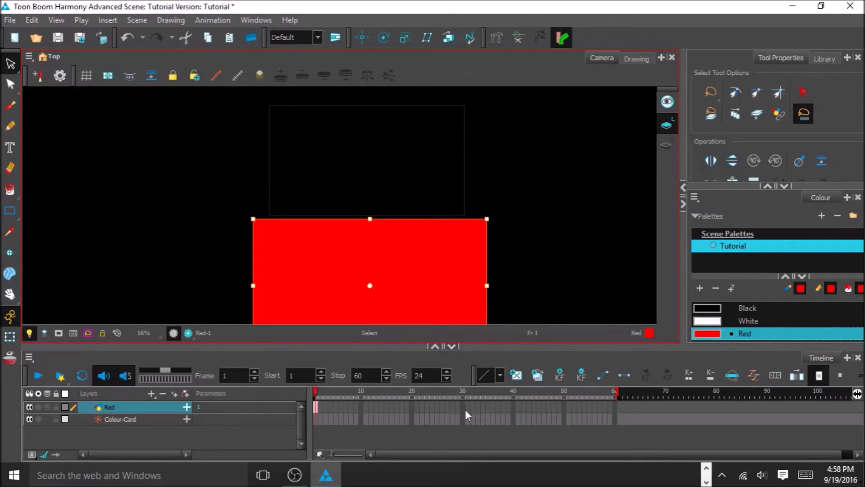
- Extend the red drawing from frame 1 through frame 60
{"action": "left_click", "coordinate": [616, 405]}
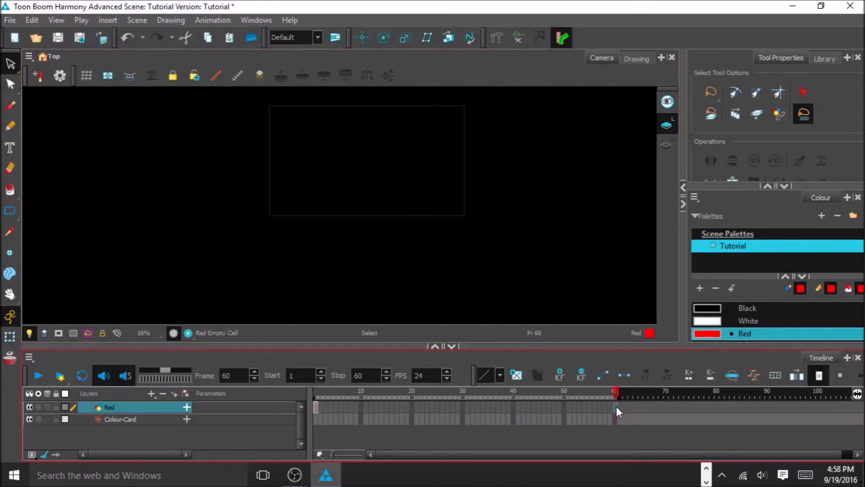
{"action": "key", "text": "F5"}
{"action": "left_click", "coordinate": [316, 407]}
- Keyframe the red card sliding up from below into the camera frame around frames 3–9
{"action": "left_click", "coordinate": [10, 336]}
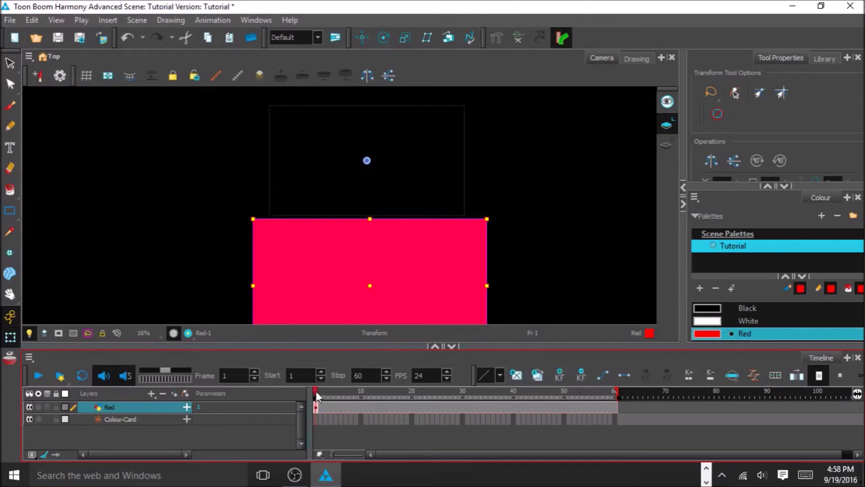
{"action": "left_click_drag", "start_coordinate": [316, 391], "coordinate": [324, 391]}
{"action": "left_click_drag", "start_coordinate": [444, 292], "coordinate": [443, 250]}
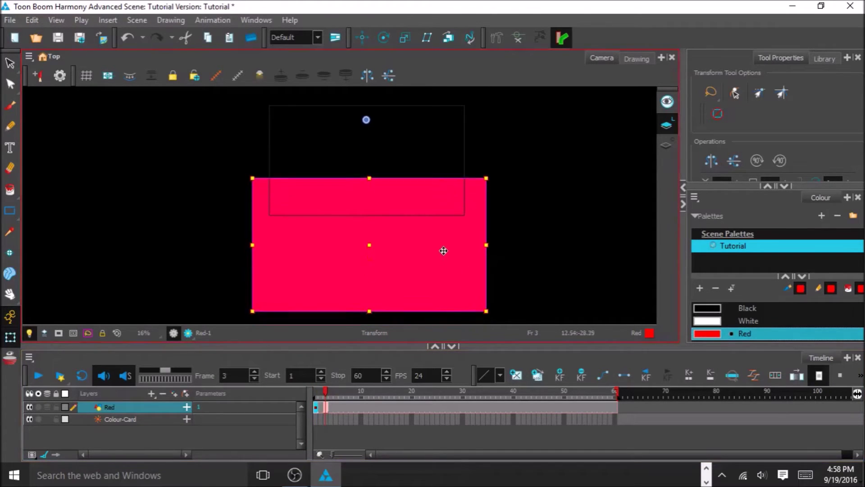
{"action": "left_click_drag", "start_coordinate": [325, 391], "coordinate": [355, 392]}
{"action": "mouse_move", "coordinate": [383, 285]}
{"action": "left_mouse_down"}
{"action": "mouse_move", "coordinate": [381, 250]}
{"action": "mouse_move", "coordinate": [419, 201]}
{"action": "left_mouse_up"}
{"action": "left_click", "coordinate": [351, 390]}
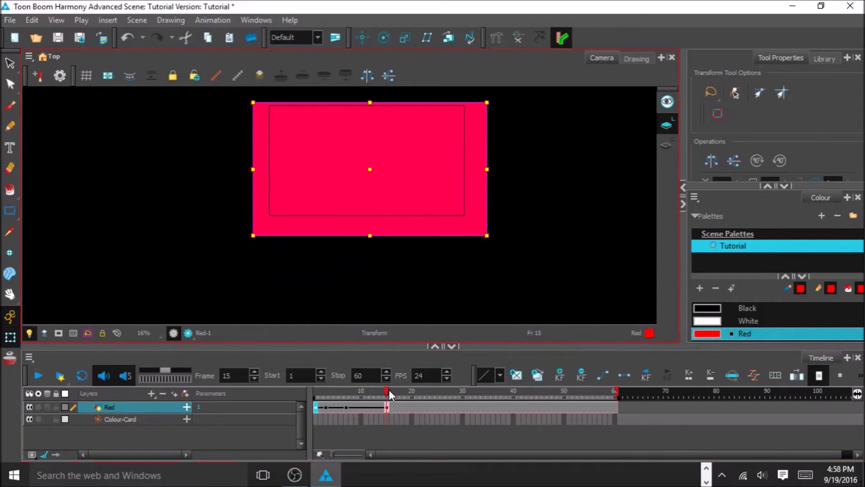
{"action": "left_click_drag", "start_coordinate": [389, 390], "coordinate": [297, 388]}
- Play back the red card slide-up in outline view, then stop playback
{"action": "left_click", "coordinate": [57, 333]}
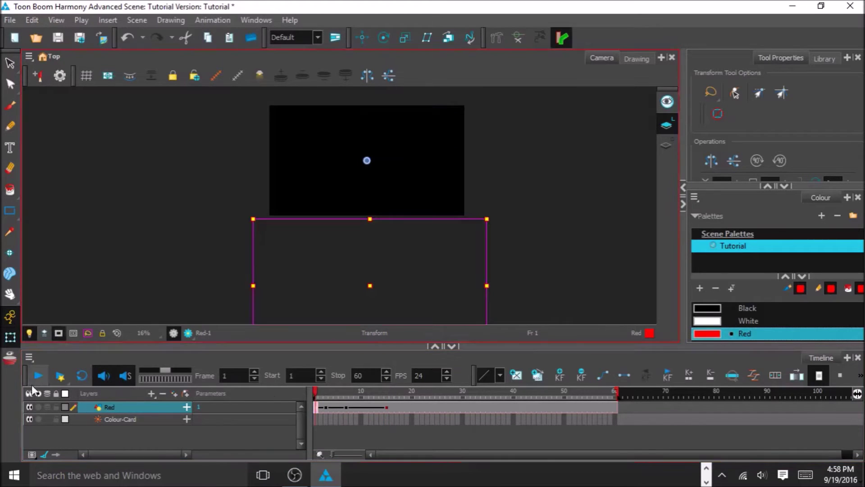
{"action": "left_click", "coordinate": [40, 375]}
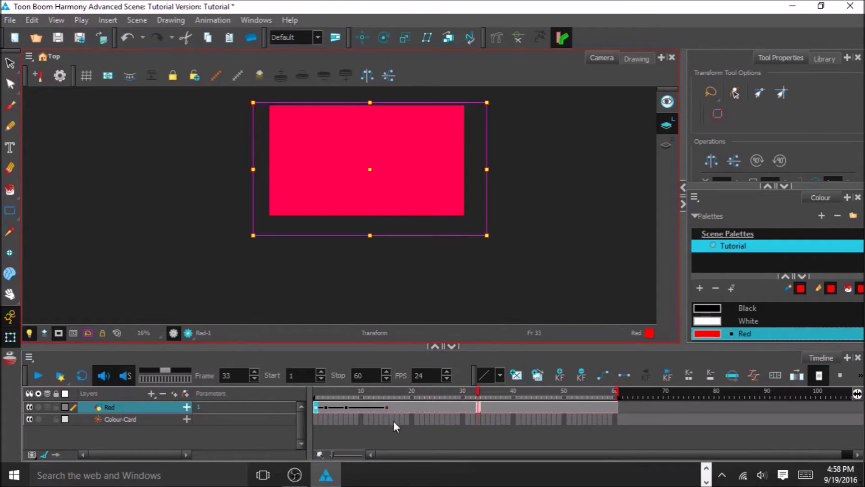
{"action": "left_click", "coordinate": [39, 374]}
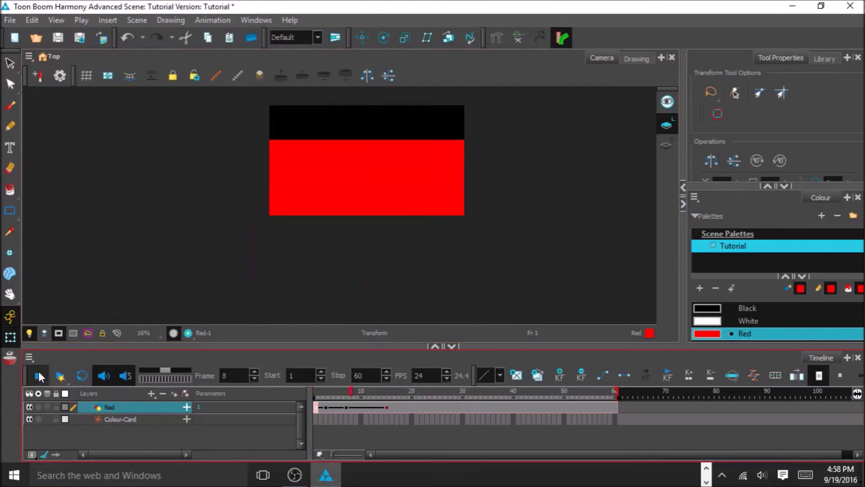
{"action": "key", "text": "Return"}
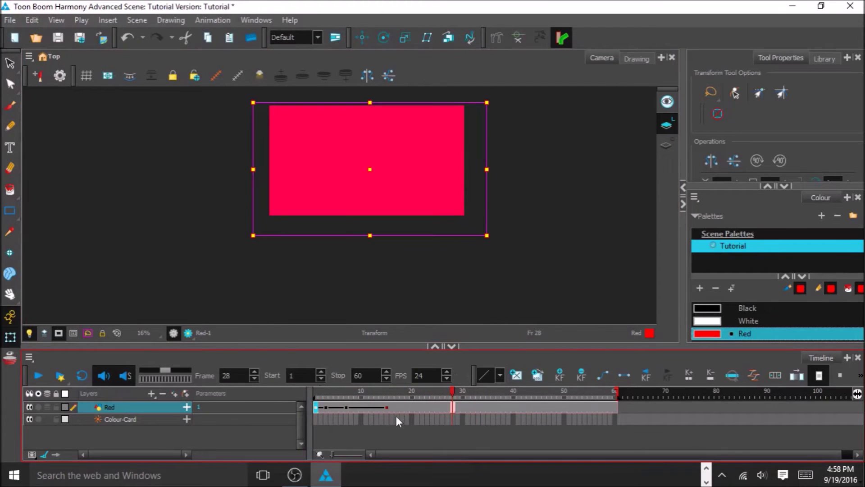
{"action": "left_click", "coordinate": [154, 393]}
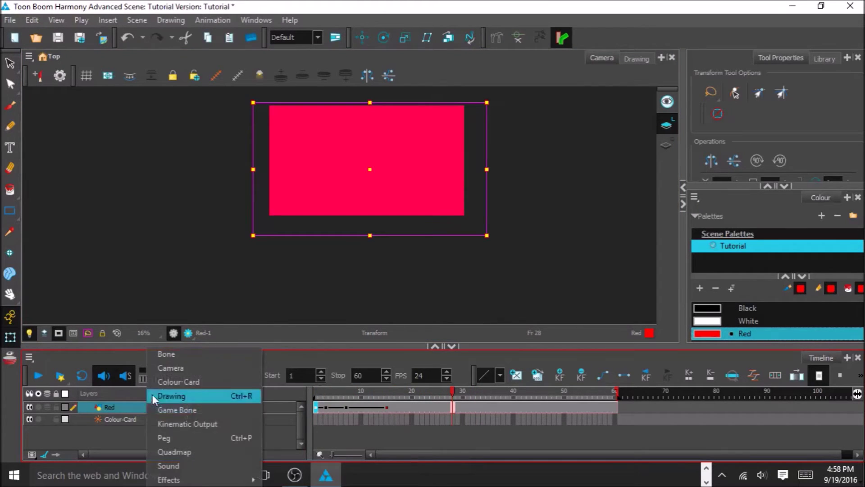
- Add a drawing layer named Logo
{"action": "left_click", "coordinate": [176, 397]}
{"action": "key", "text": "BackSpace"}
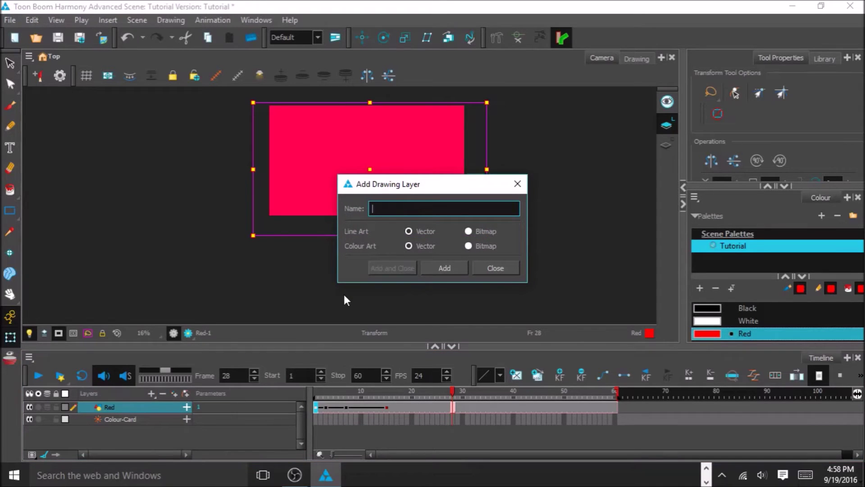
{"action": "type", "text": "Logo"}
{"action": "left_click", "coordinate": [379, 271]}
- Put the logo in the Logo layer's frame 15 cell and extend it through frame 60
{"action": "left_click", "coordinate": [387, 409]}
{"action": "left_click", "coordinate": [366, 218]}
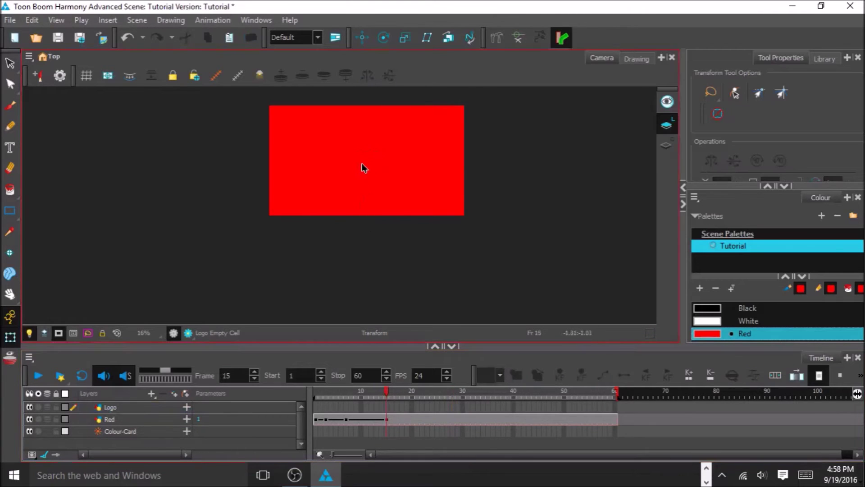
{"action": "left_click", "coordinate": [387, 406]}
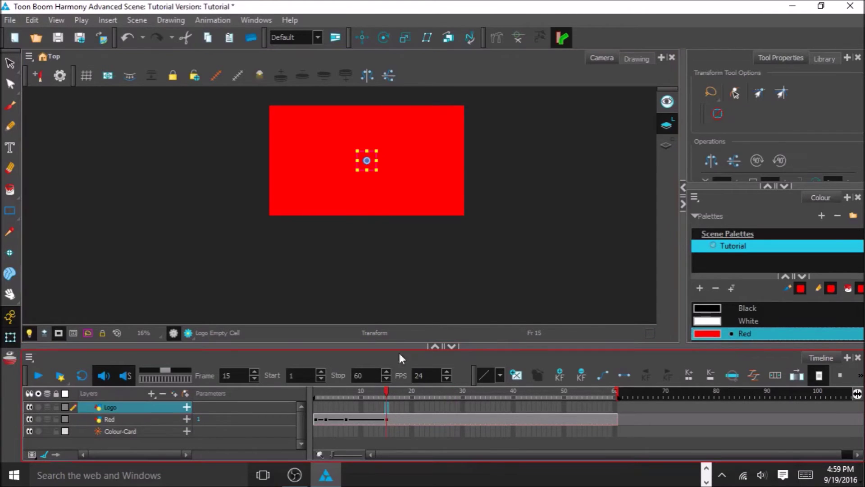
{"action": "scroll", "coordinate": [378, 168], "scroll_direction": "up", "scroll_amount": 3}
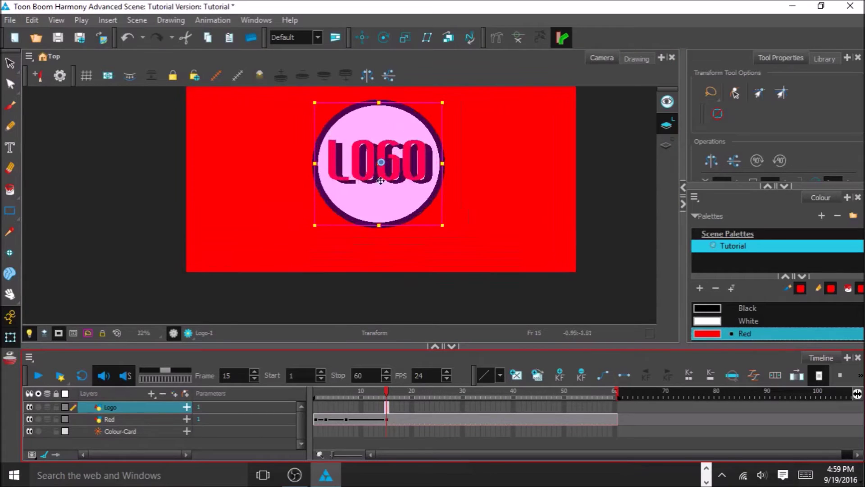
{"action": "scroll", "coordinate": [345, 201], "scroll_direction": "down", "scroll_amount": 2}
{"action": "scroll", "coordinate": [330, 177], "scroll_direction": "up", "scroll_amount": 1}
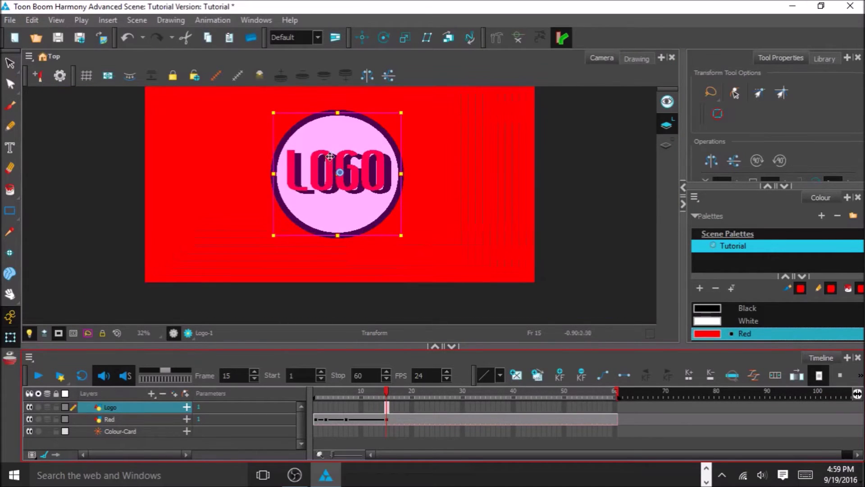
{"action": "left_click", "coordinate": [615, 406]}
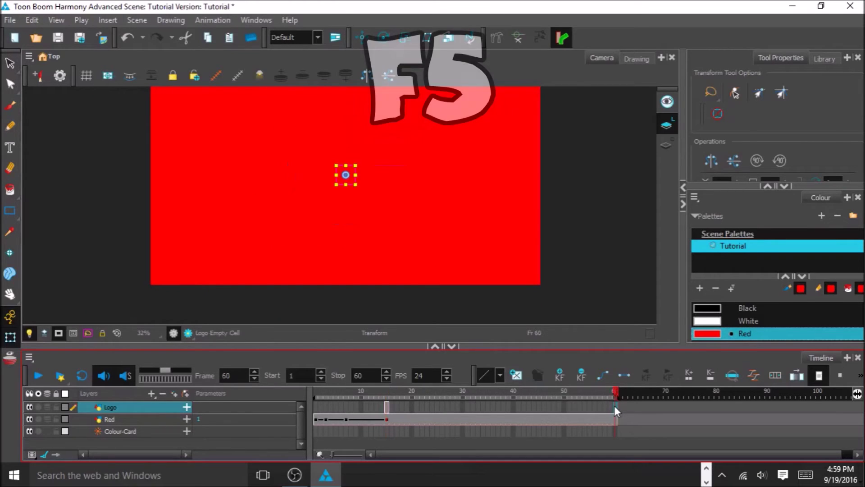
{"action": "key", "text": "F5"}
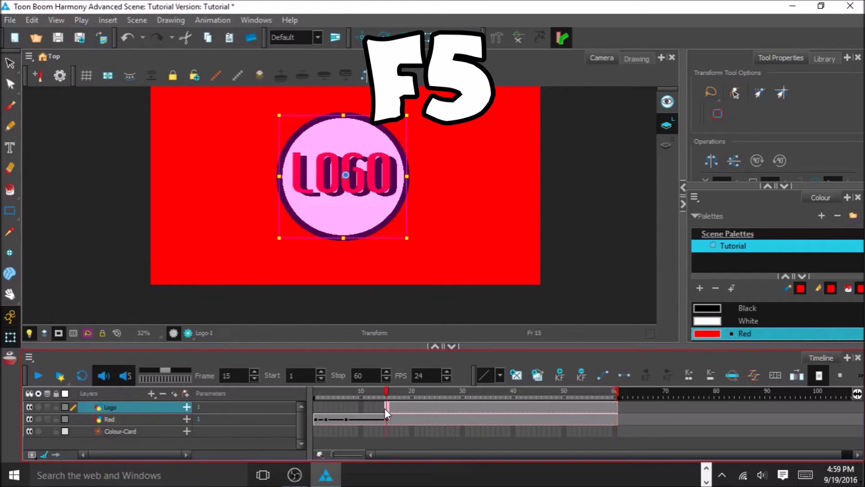
{"action": "scroll", "coordinate": [360, 162], "scroll_direction": "up", "scroll_amount": 3}
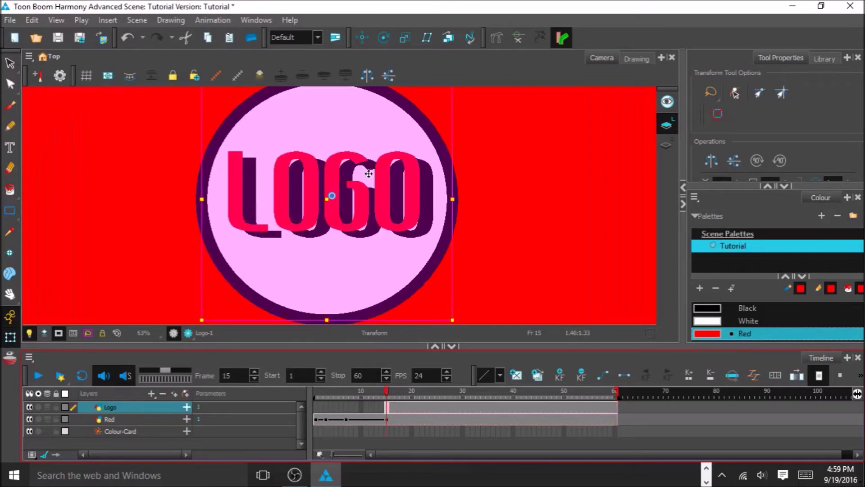
{"action": "scroll", "coordinate": [366, 177], "scroll_direction": "down", "scroll_amount": 2}
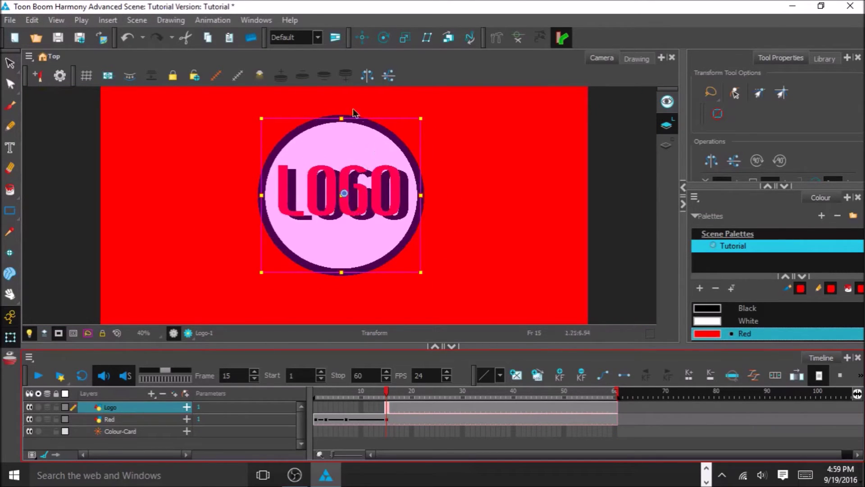
- Check the image import options, then shrink the logo at frame 15
{"action": "left_click", "coordinate": [12, 22]}
{"action": "mouse_move", "coordinate": [65, 192]}
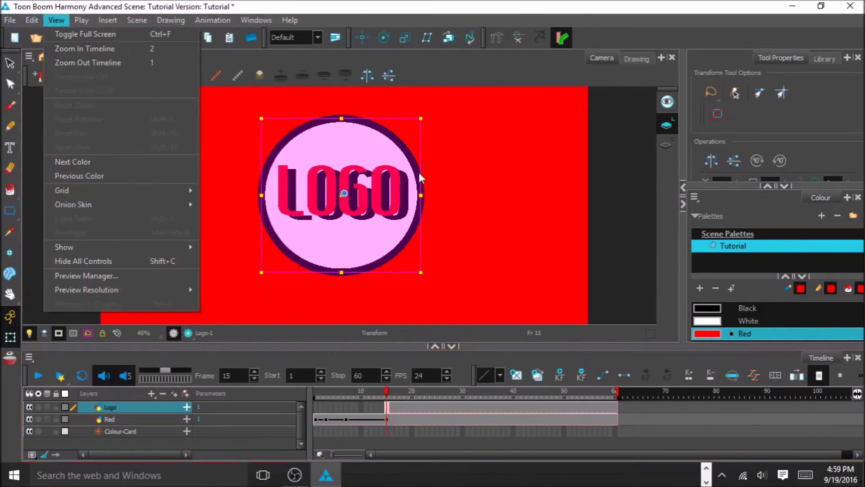
{"action": "left_click", "coordinate": [402, 390]}
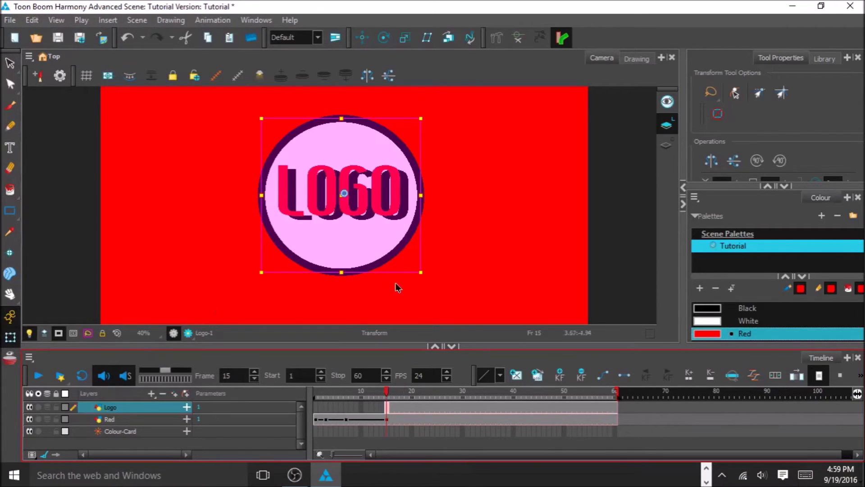
{"action": "left_click_drag", "start_coordinate": [421, 271], "coordinate": [408, 244]}
- Step through frames 17, 18 and 25, then enlarge the logo at frame 60
{"action": "left_click", "coordinate": [394, 389]}
{"action": "scroll", "coordinate": [402, 210], "scroll_direction": "down", "scroll_amount": 2}
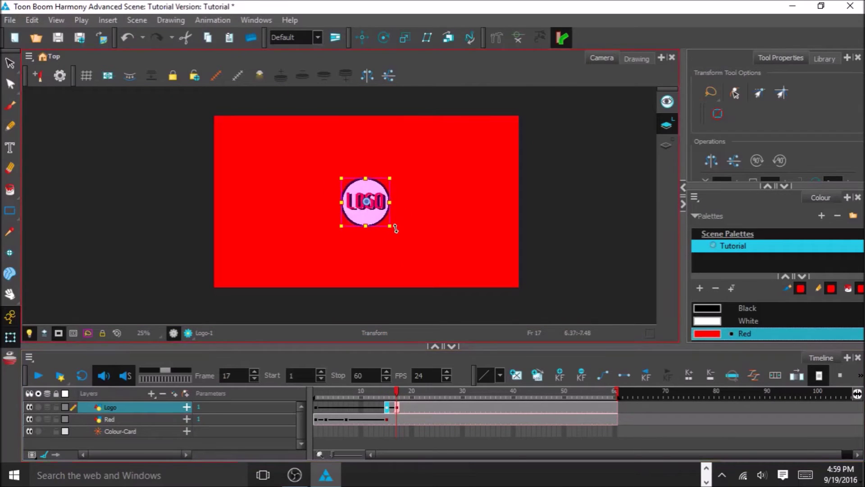
{"action": "left_click", "coordinate": [399, 390]}
{"action": "left_click", "coordinate": [440, 391]}
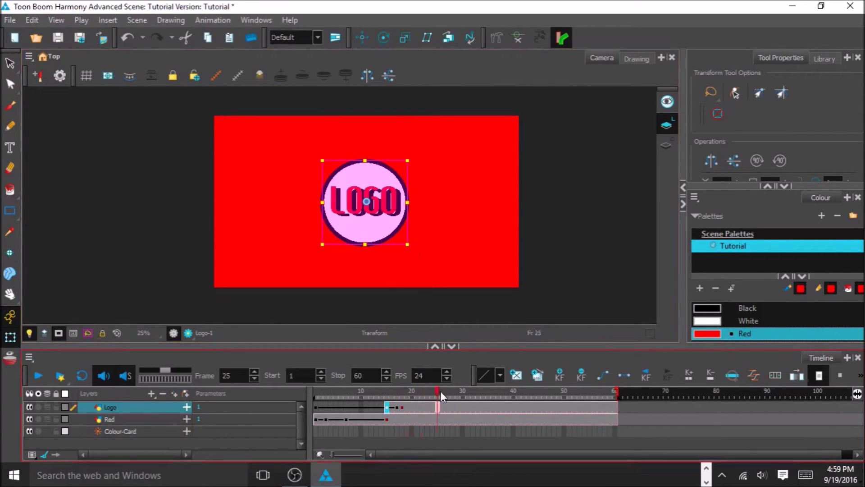
{"action": "left_click_drag", "start_coordinate": [569, 391], "coordinate": [609, 389]}
{"action": "left_click_drag", "start_coordinate": [410, 245], "coordinate": [422, 259]}
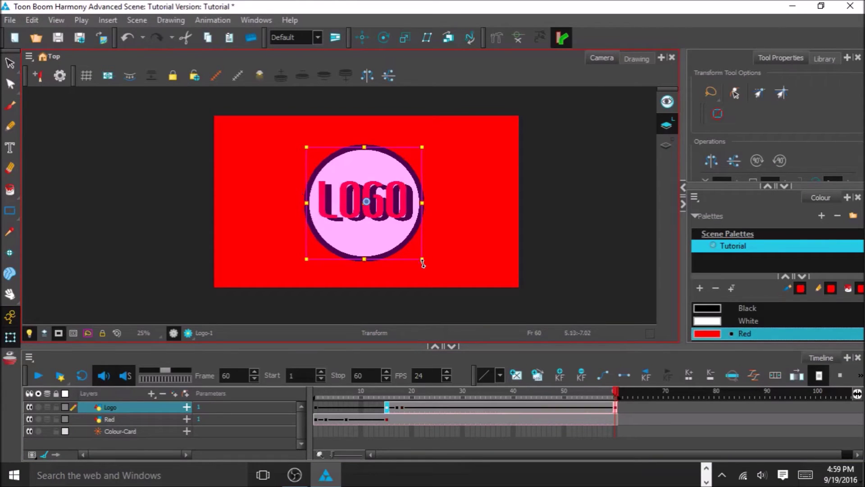
{"action": "left_click", "coordinate": [319, 396]}
- Preview the logo pop, add a Blackout drawing layer, and pick Black at frame 45
{"action": "left_click", "coordinate": [38, 375]}
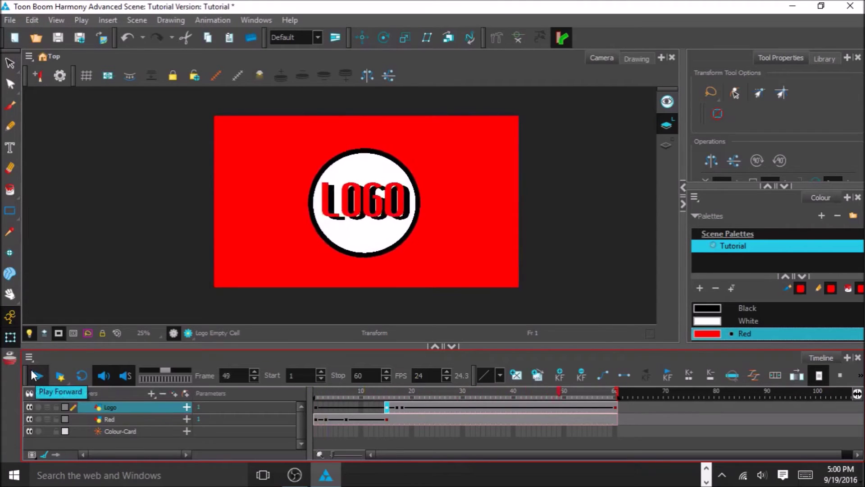
{"action": "left_click", "coordinate": [151, 393]}
{"action": "left_click", "coordinate": [167, 398]}
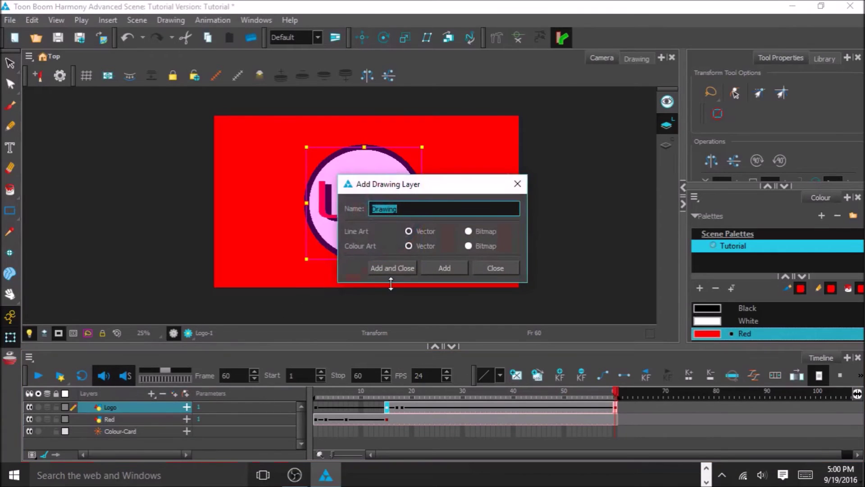
{"action": "type", "text": "Blackout"}
{"action": "left_click", "coordinate": [392, 267]}
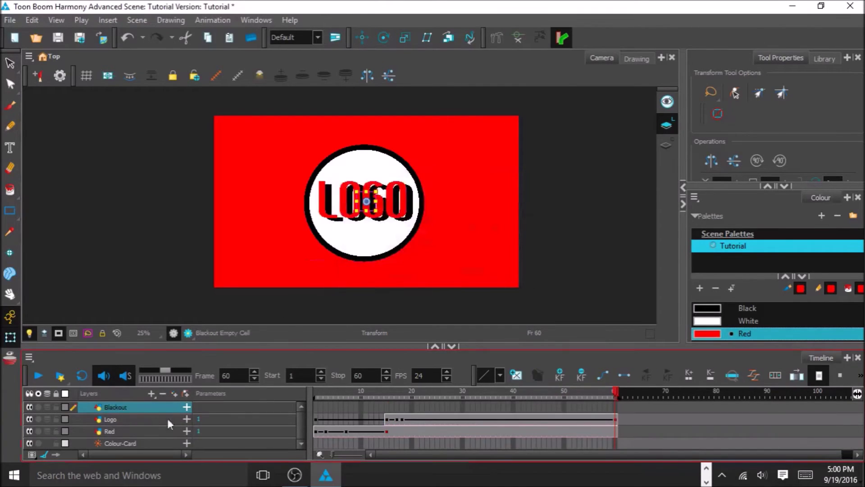
{"action": "left_click_drag", "start_coordinate": [615, 391], "coordinate": [541, 395]}
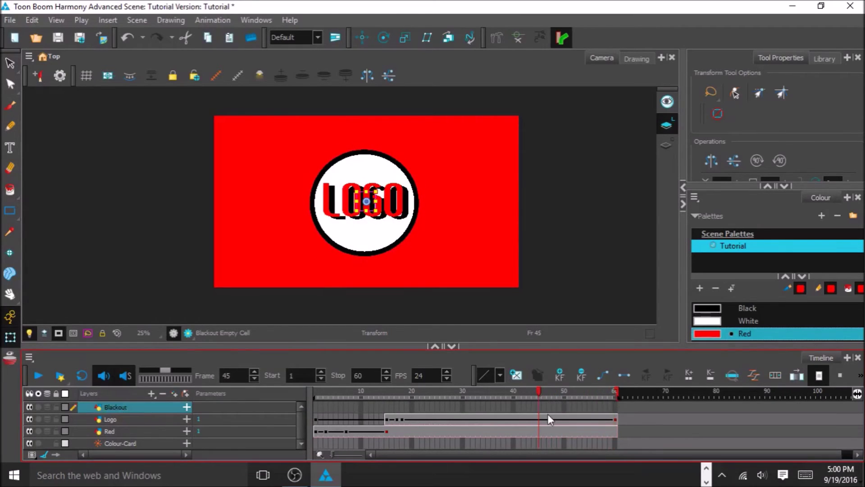
{"action": "left_click", "coordinate": [754, 309]}
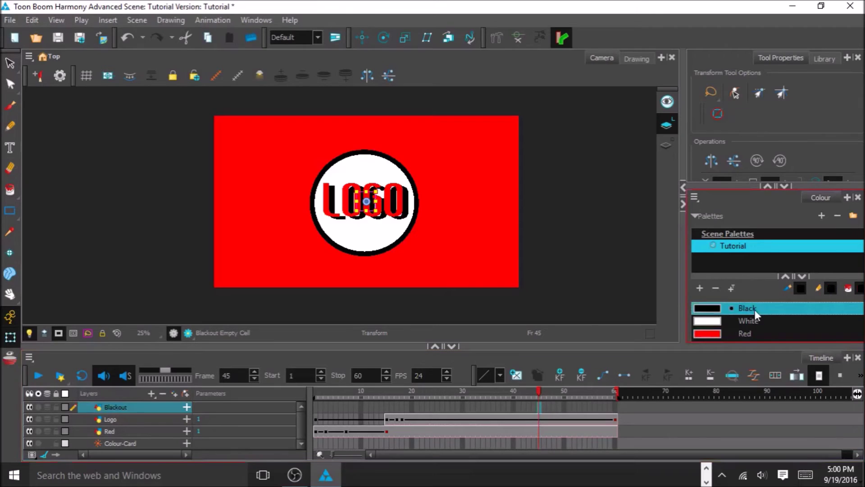
- Draw a rectangle around the whole camera frame and fill it black
{"action": "left_click", "coordinate": [10, 210]}
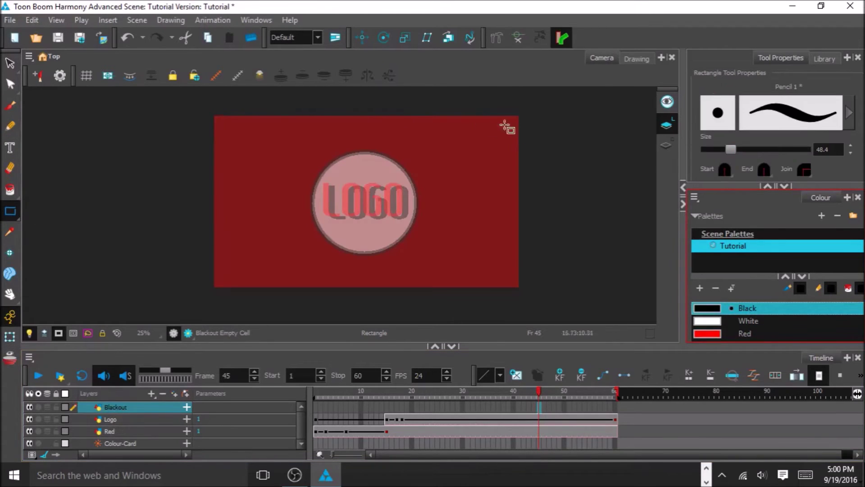
{"action": "mouse_move", "coordinate": [207, 111]}
{"action": "left_mouse_down"}
{"action": "mouse_move", "coordinate": [532, 311]}
{"action": "mouse_move", "coordinate": [523, 298]}
{"action": "left_mouse_up"}
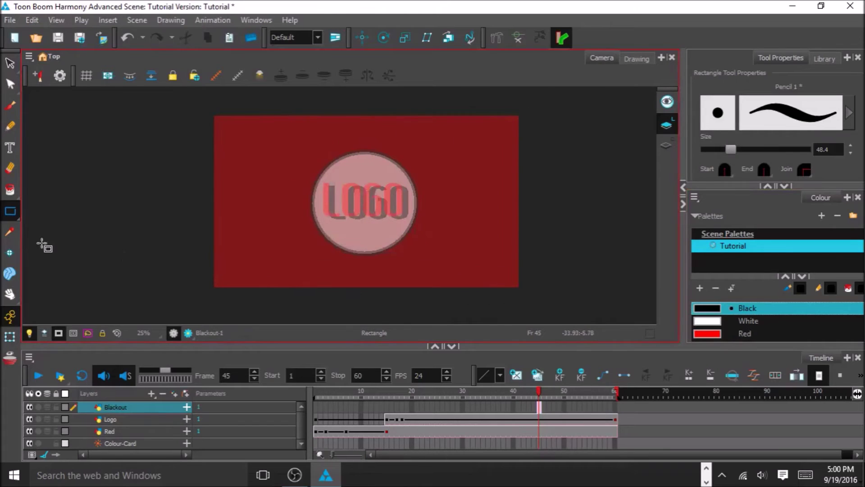
{"action": "left_click", "coordinate": [59, 333]}
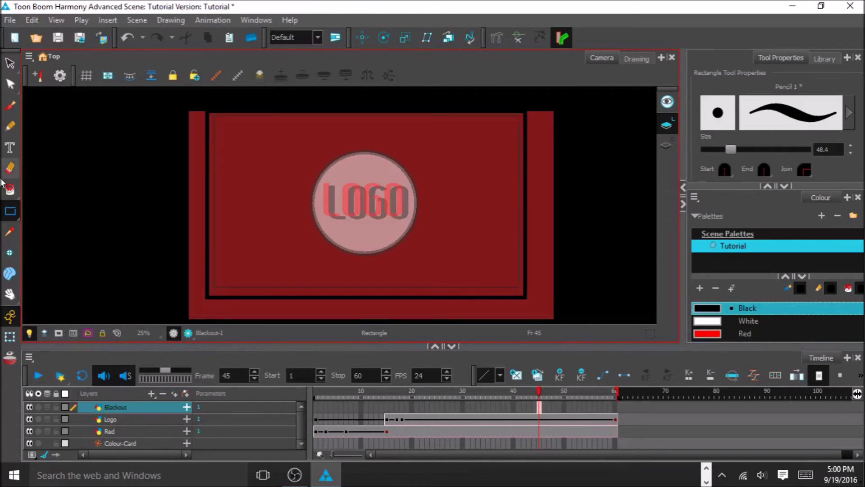
{"action": "left_click", "coordinate": [10, 187]}
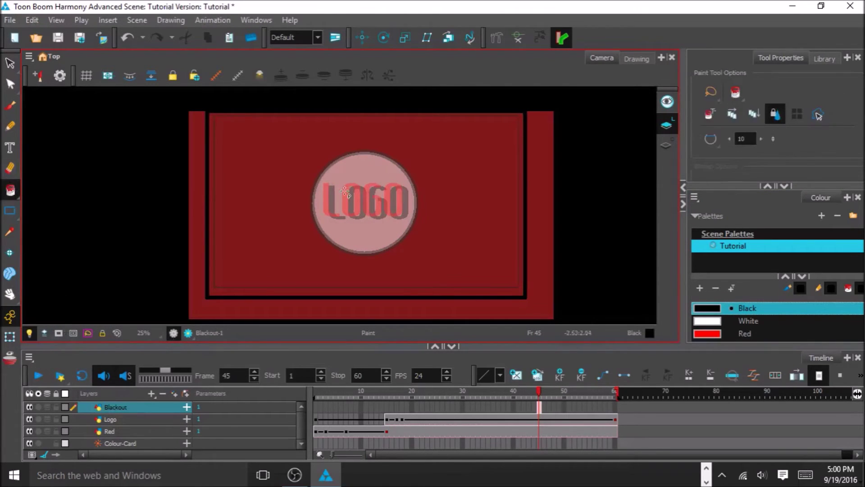
{"action": "left_click", "coordinate": [328, 194]}
- Move the black fill down below the red card and reselect it
{"action": "left_click", "coordinate": [10, 64]}
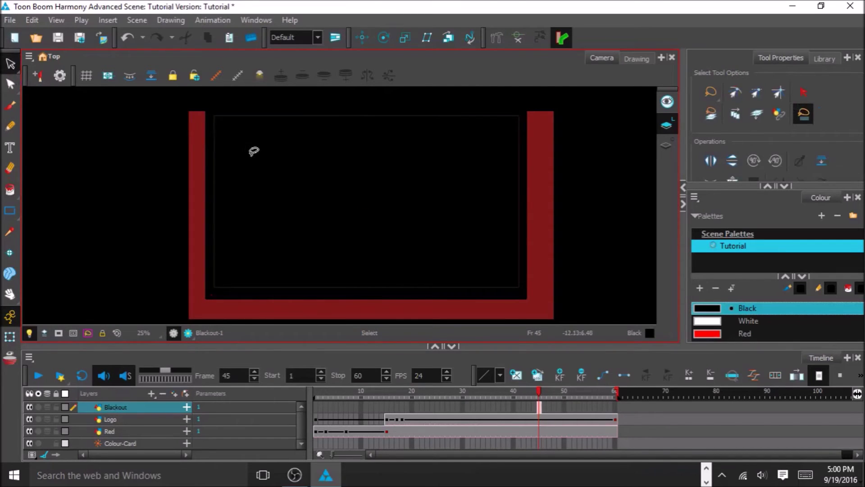
{"action": "left_click", "coordinate": [253, 150]}
{"action": "scroll", "coordinate": [388, 137], "scroll_direction": "down", "scroll_amount": 2}
{"action": "left_click_drag", "start_coordinate": [395, 179], "coordinate": [407, 249]}
{"action": "left_click", "coordinate": [445, 139]}
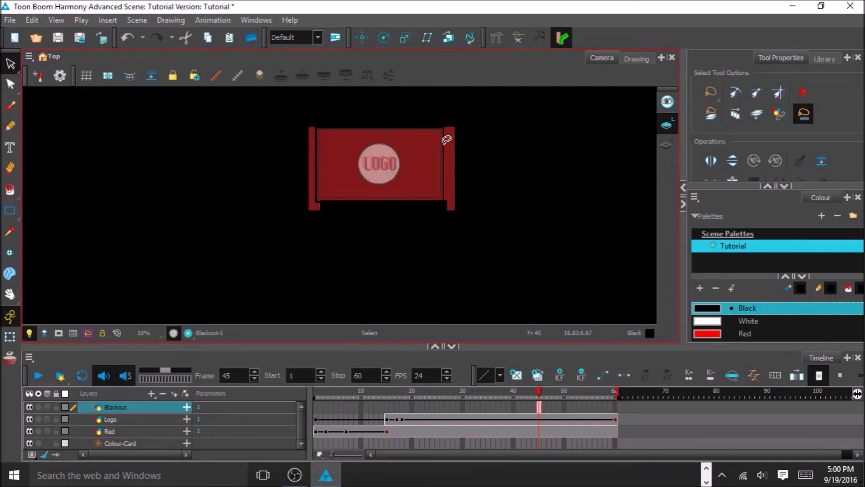
{"action": "left_click", "coordinate": [457, 141]}
{"action": "left_click", "coordinate": [457, 142]}
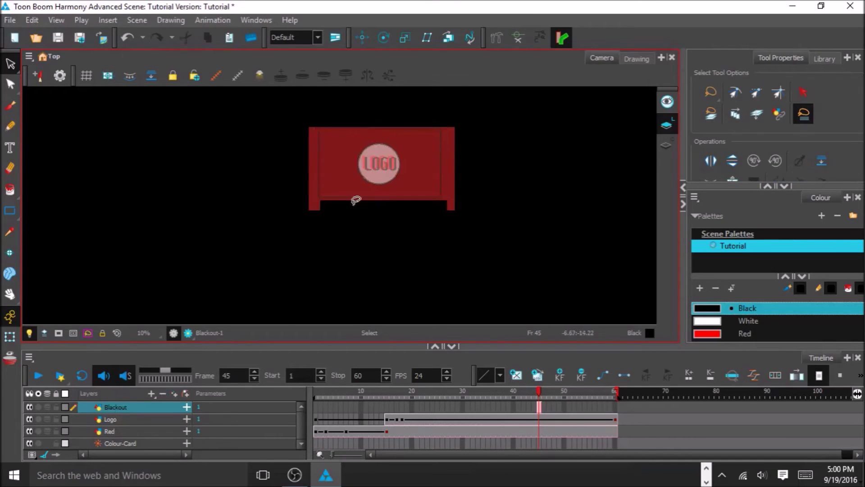
{"action": "left_click", "coordinate": [404, 243]}
- Nudge the black rectangle and extend the Blackout drawing across frames 45–60
{"action": "left_click_drag", "start_coordinate": [404, 239], "coordinate": [405, 239]}
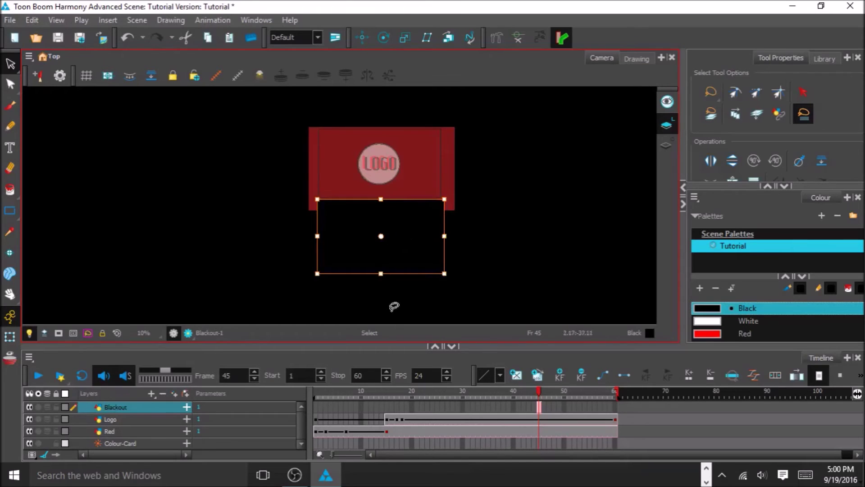
{"action": "left_click", "coordinate": [615, 408]}
{"action": "key", "text": "F5"}
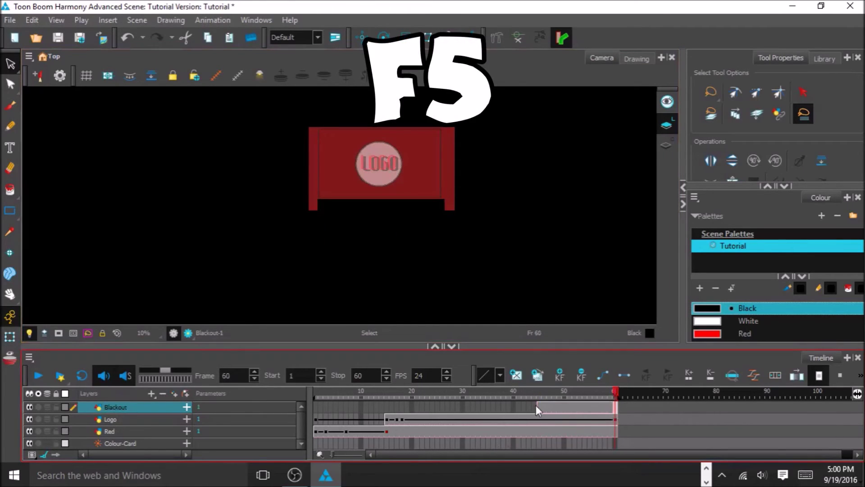
- At frame 45, tilt the black rectangle about 40 degrees
{"action": "left_click", "coordinate": [537, 404]}
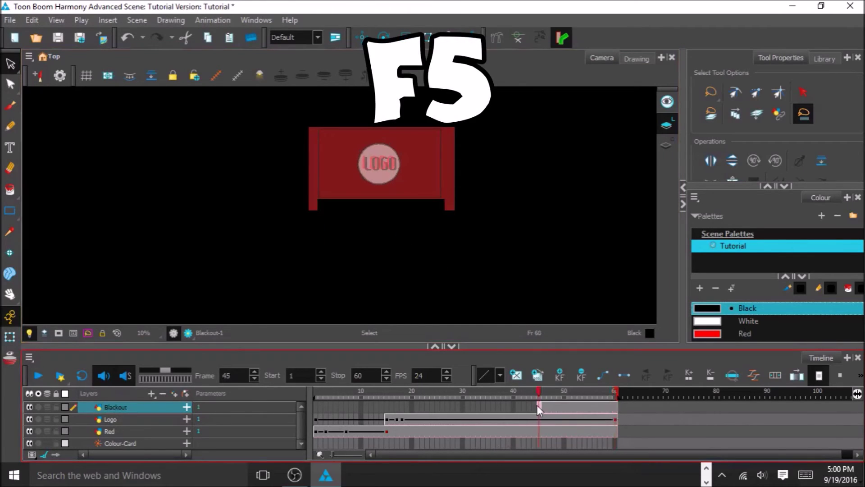
{"action": "left_click", "coordinate": [10, 336]}
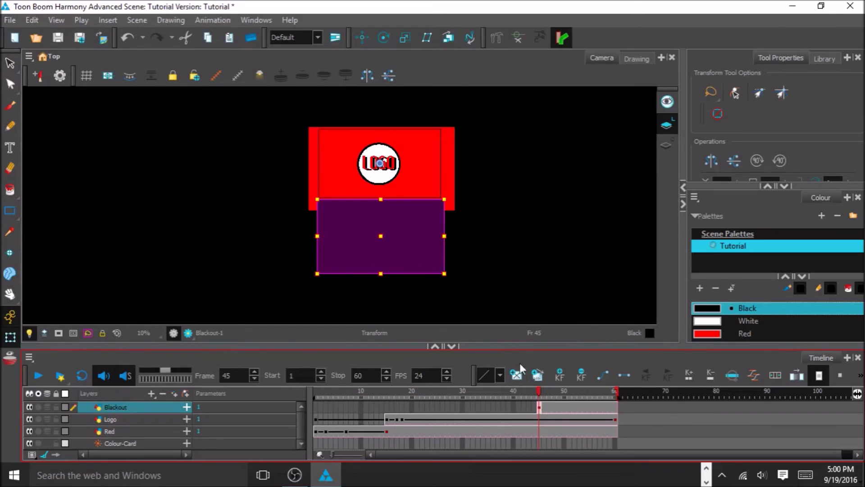
{"action": "left_click_drag", "start_coordinate": [450, 194], "coordinate": [379, 134]}
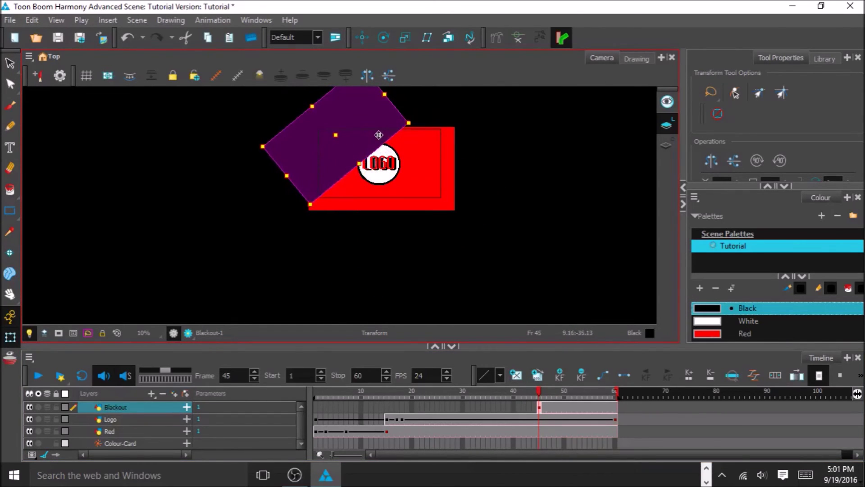
{"action": "left_click", "coordinate": [383, 36]}
- Centre the pivot on the black rectangle, then rotate and enlarge it, undoing the final shrink
{"action": "scroll", "coordinate": [308, 153], "scroll_direction": "down", "scroll_amount": 1}
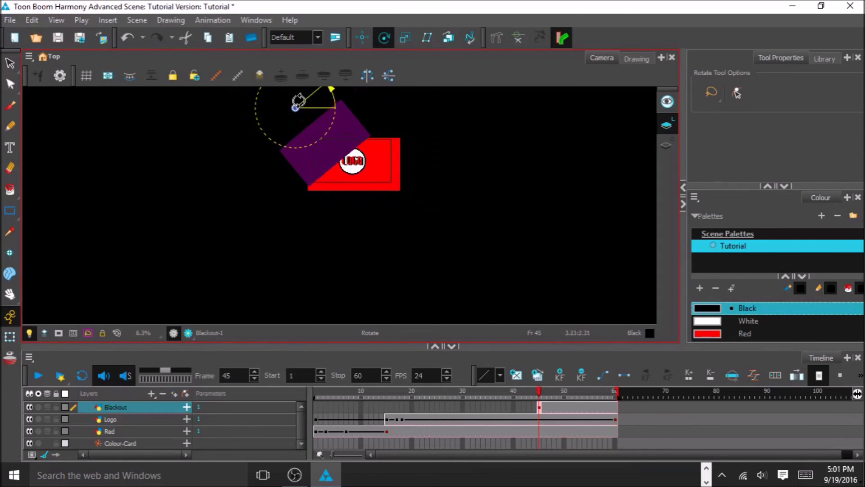
{"action": "left_click_drag", "start_coordinate": [296, 107], "coordinate": [325, 143]}
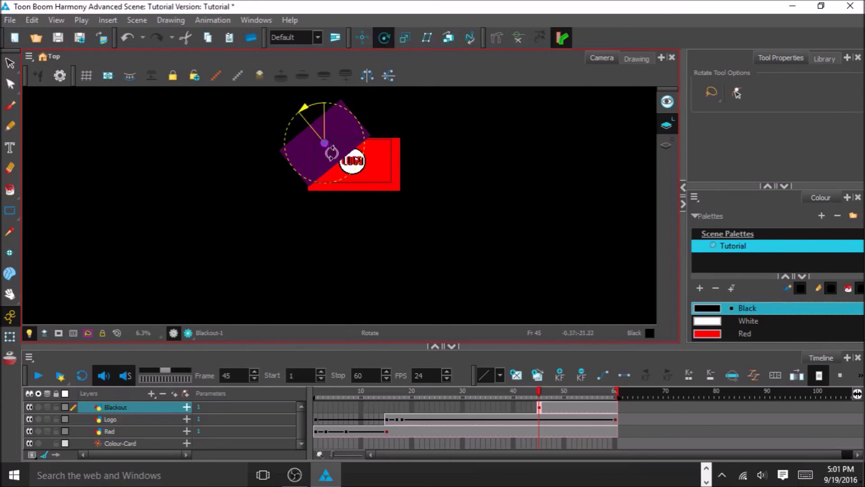
{"action": "left_click", "coordinate": [10, 336]}
{"action": "left_click_drag", "start_coordinate": [374, 96], "coordinate": [405, 90]}
{"action": "mouse_move", "coordinate": [384, 220]}
{"action": "left_mouse_down"}
{"action": "mouse_move", "coordinate": [392, 223]}
{"action": "mouse_move", "coordinate": [382, 216]}
{"action": "left_mouse_up"}
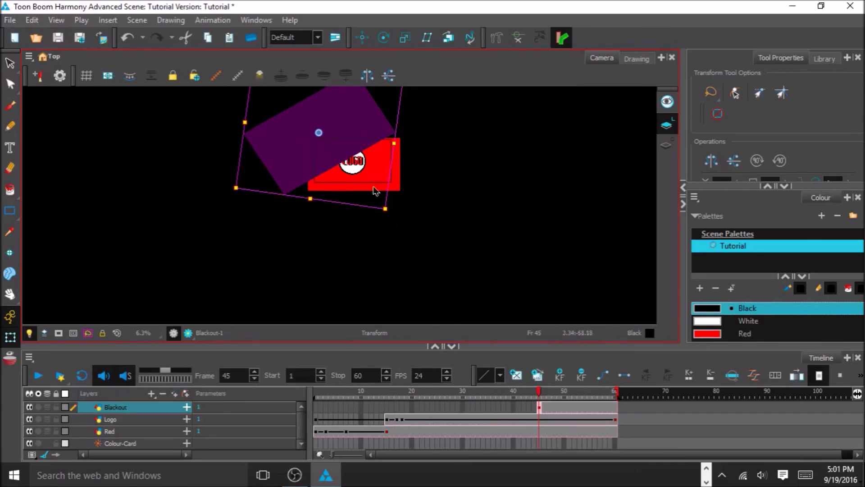
{"action": "key", "text": "ctrl+z"}
- Key the rectangle up-left at frame 45, then progressively down-right at frames 47 and 51
{"action": "left_click_drag", "start_coordinate": [358, 135], "coordinate": [333, 106]}
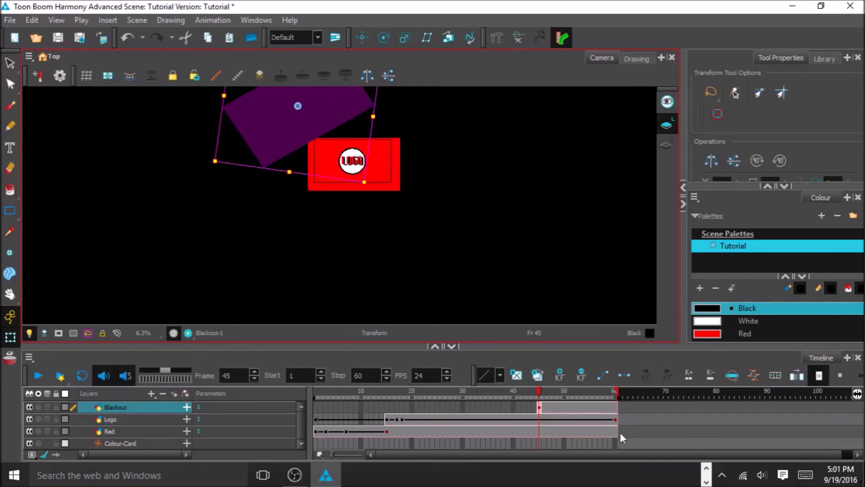
{"action": "left_click_drag", "start_coordinate": [539, 390], "coordinate": [549, 390]}
{"action": "left_click_drag", "start_coordinate": [309, 105], "coordinate": [327, 124]}
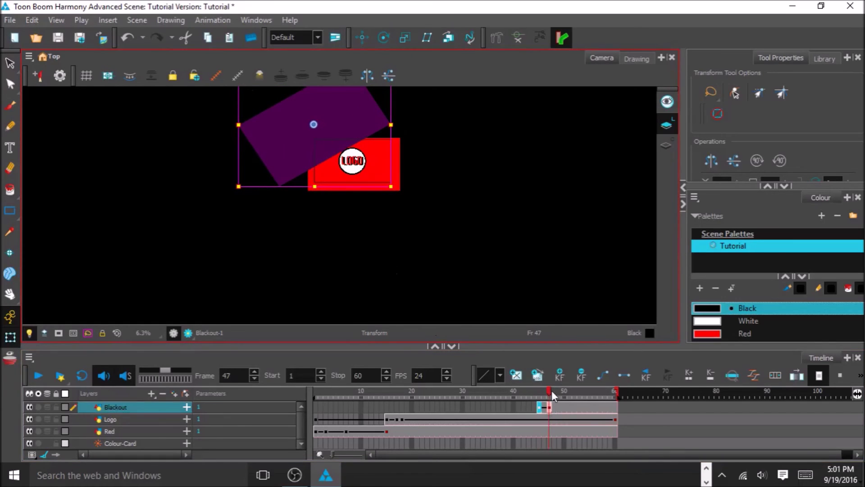
{"action": "left_click_drag", "start_coordinate": [552, 390], "coordinate": [568, 390]}
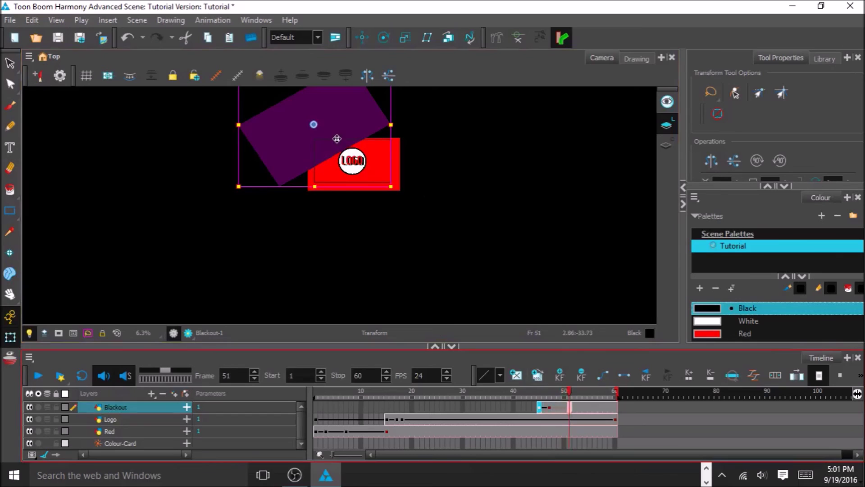
{"action": "left_click_drag", "start_coordinate": [339, 142], "coordinate": [357, 159]}
- At frame 60 enlarge the rectangle to cover the whole frame, then scrub back to preview
{"action": "left_click", "coordinate": [616, 405]}
{"action": "left_click_drag", "start_coordinate": [281, 103], "coordinate": [270, 91]}
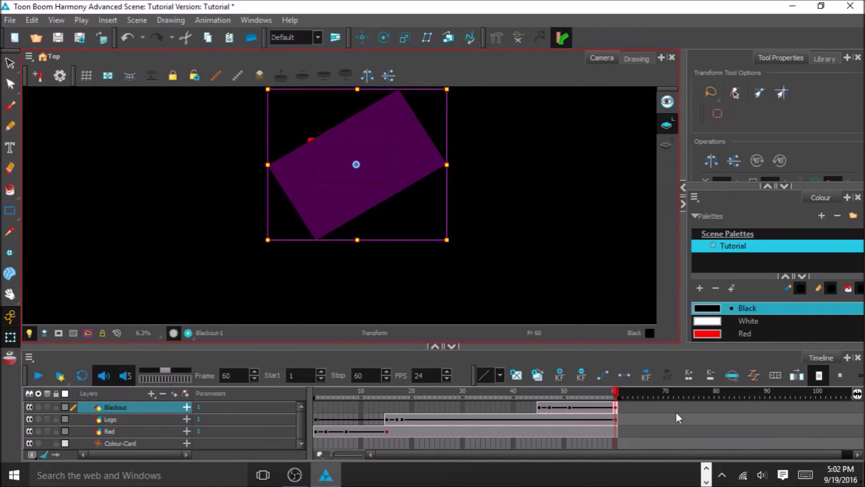
{"action": "left_click_drag", "start_coordinate": [615, 392], "coordinate": [270, 343]}
- Turn on the camera mask to hide everything outside the camera frame
{"action": "left_click", "coordinate": [58, 333]}
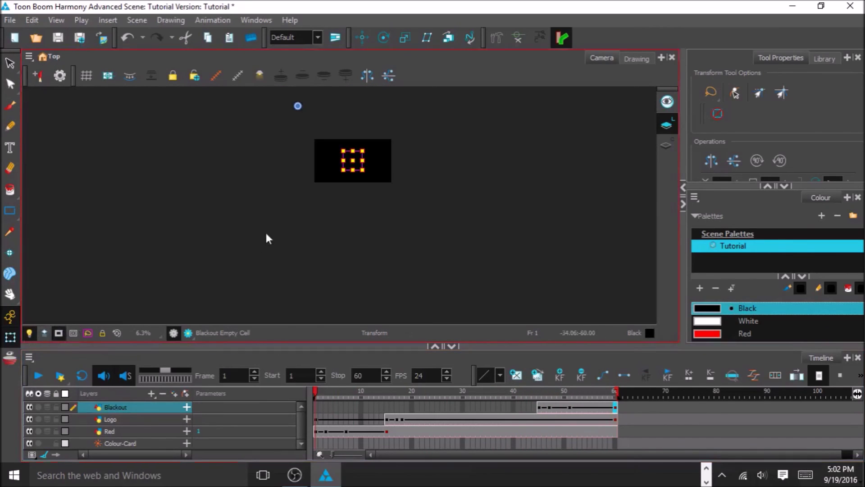
{"action": "scroll", "coordinate": [344, 138], "scroll_direction": "up", "scroll_amount": 4}
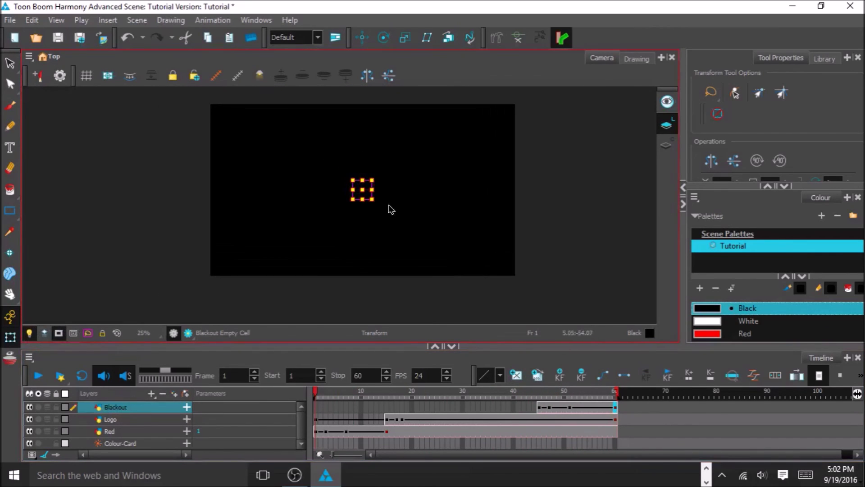
{"action": "scroll", "coordinate": [373, 225], "scroll_direction": "down", "scroll_amount": 1}
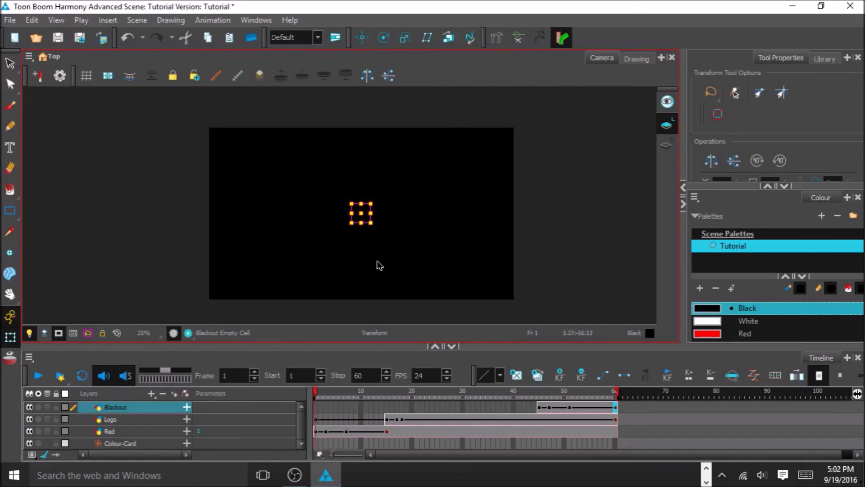
- Play the intro animation through to its final black screen, twice
{"action": "left_click", "coordinate": [318, 398]}
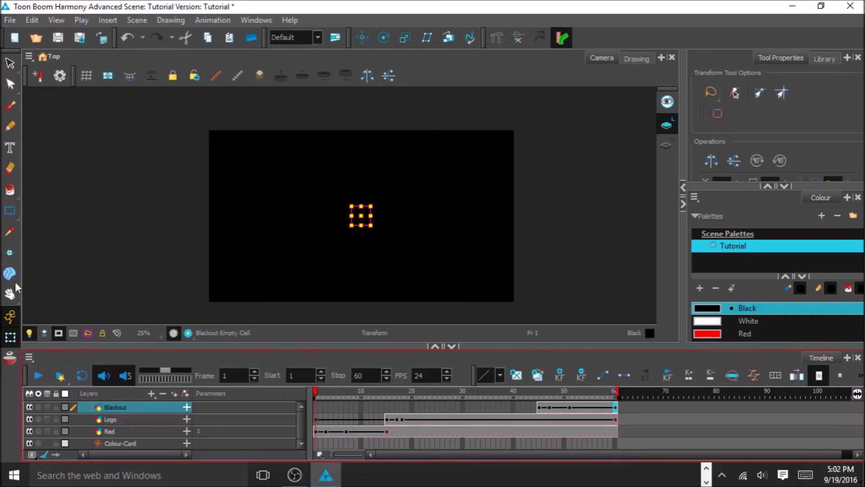
{"action": "left_click", "coordinate": [11, 64]}
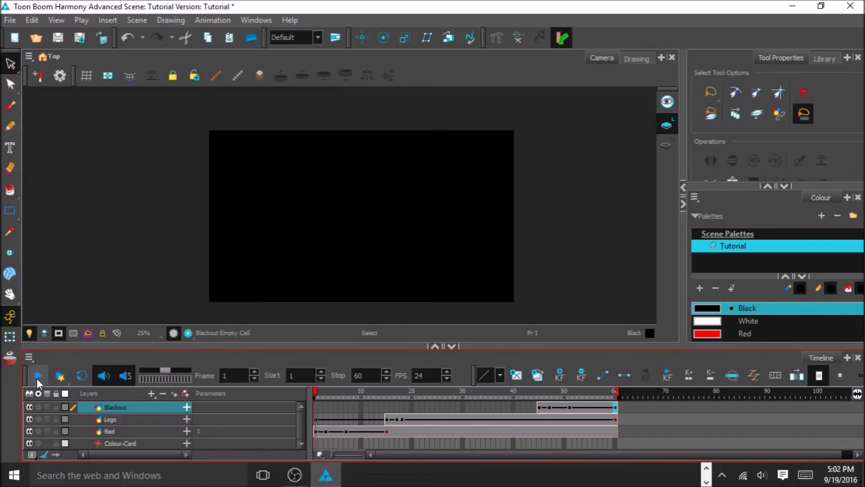
{"action": "left_click", "coordinate": [38, 377]}
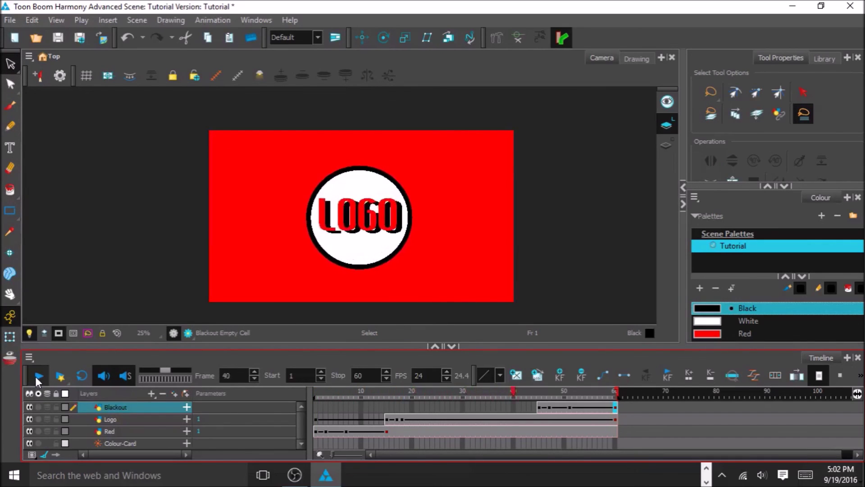
{"action": "left_click", "coordinate": [38, 376]}
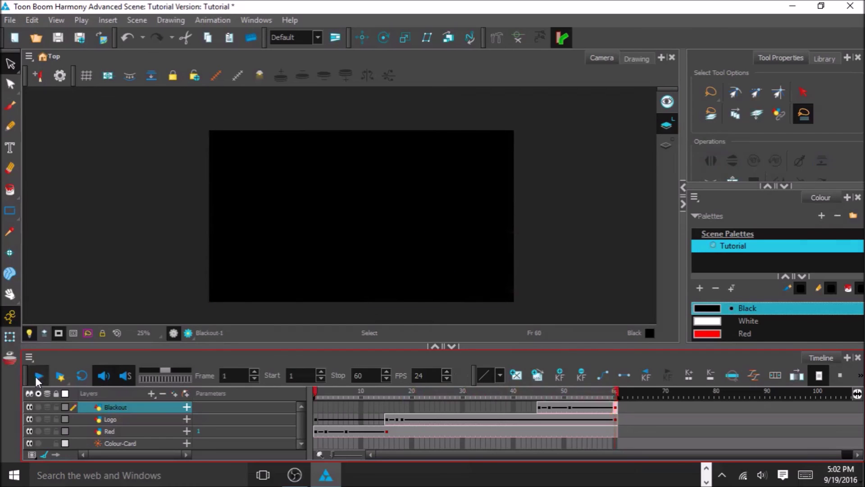